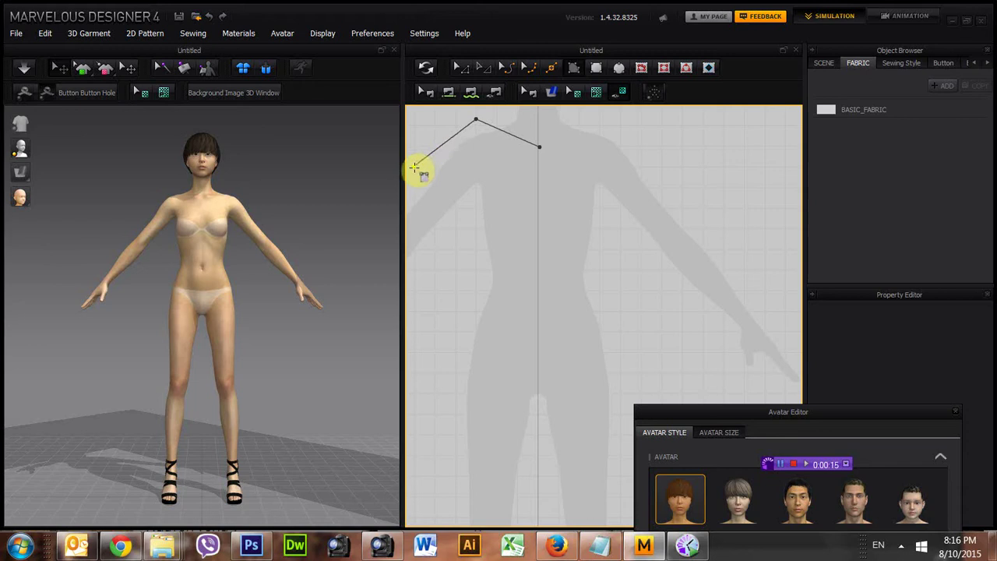
Complete the polygon outline of a V-necked, short-sleeved dress front over the avatar silhouette, with underarm corners and a slanted hem.
{"action": "left_click", "coordinate": [414, 166]}
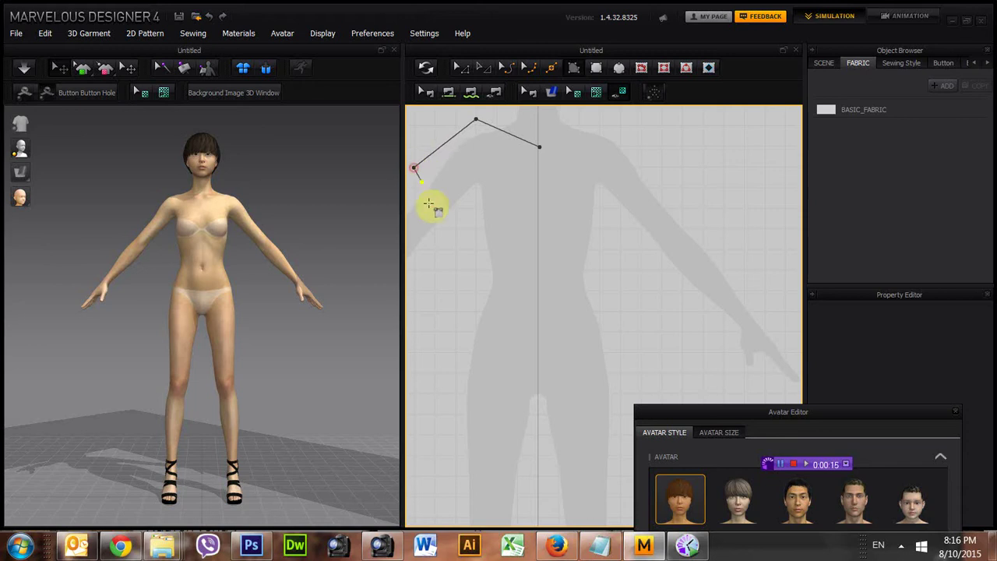
{"action": "left_click", "coordinate": [471, 255]}
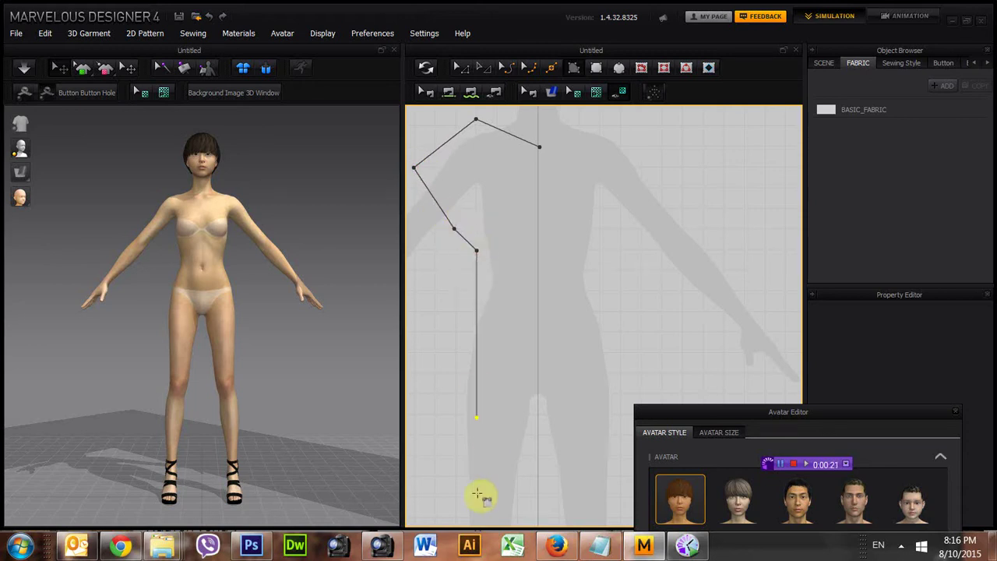
{"action": "left_click", "coordinate": [435, 517]}
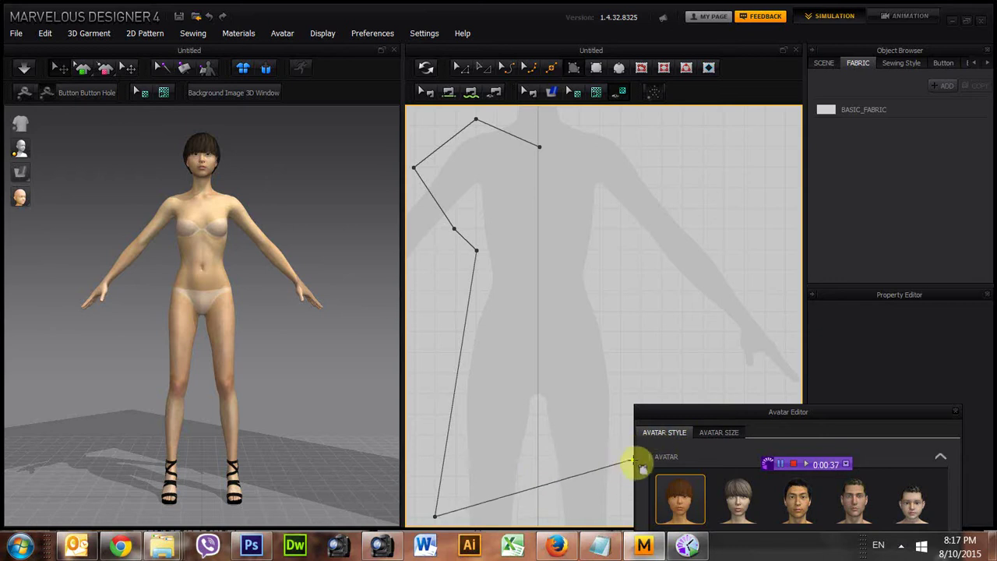
{"action": "left_click", "coordinate": [629, 456]}
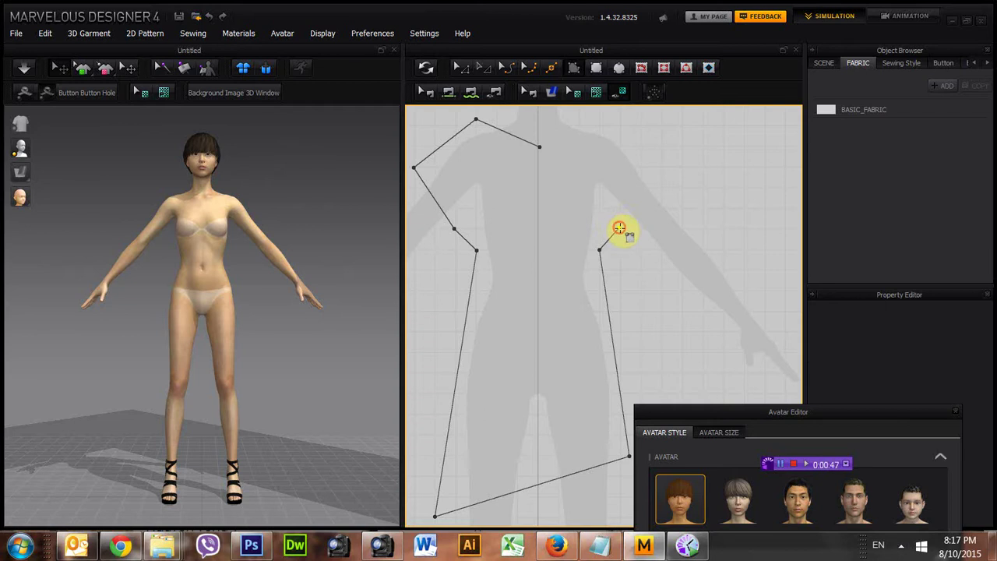
{"action": "left_click", "coordinate": [619, 227]}
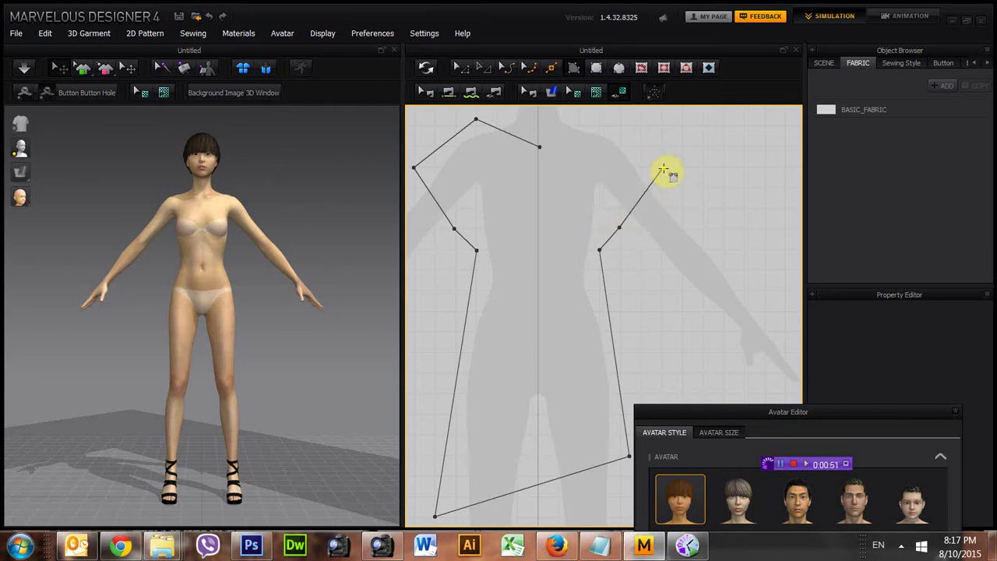
{"action": "left_click", "coordinate": [662, 168]}
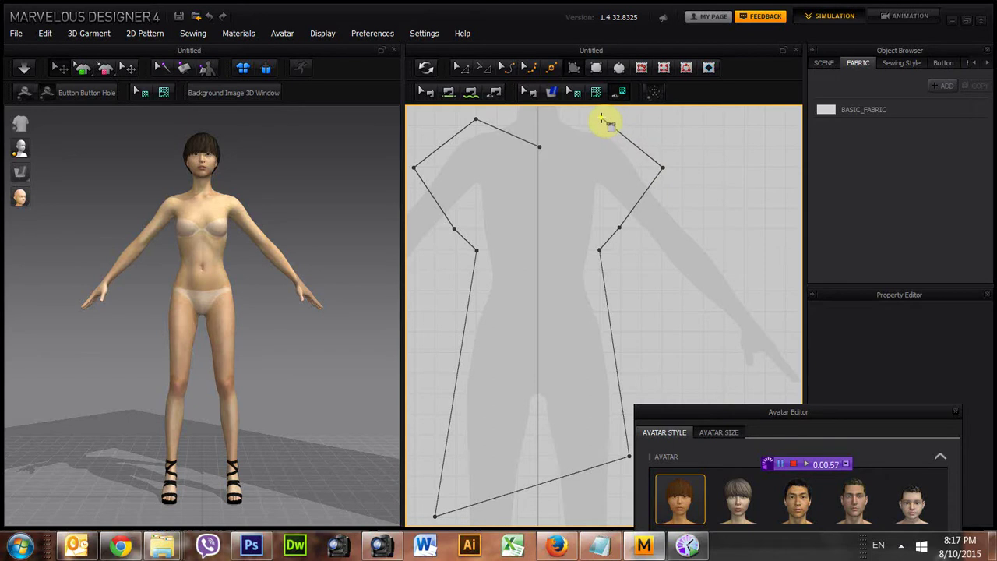
{"action": "left_click", "coordinate": [600, 119]}
{"action": "left_click", "coordinate": [540, 147]}
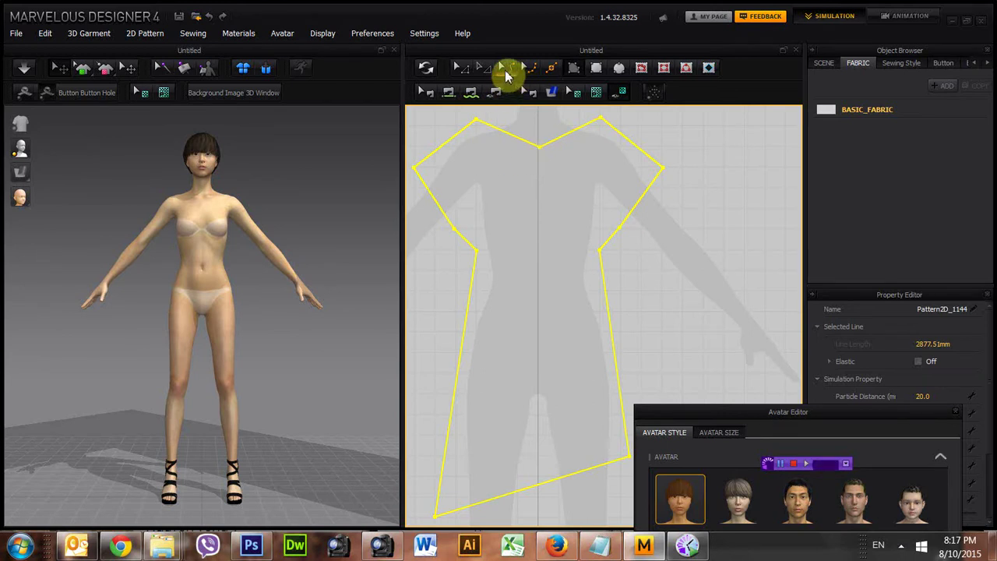
Close the Avatar Editor to clear the view of the dress pattern and leave the pattern deselected.
{"action": "left_click", "coordinate": [461, 68]}
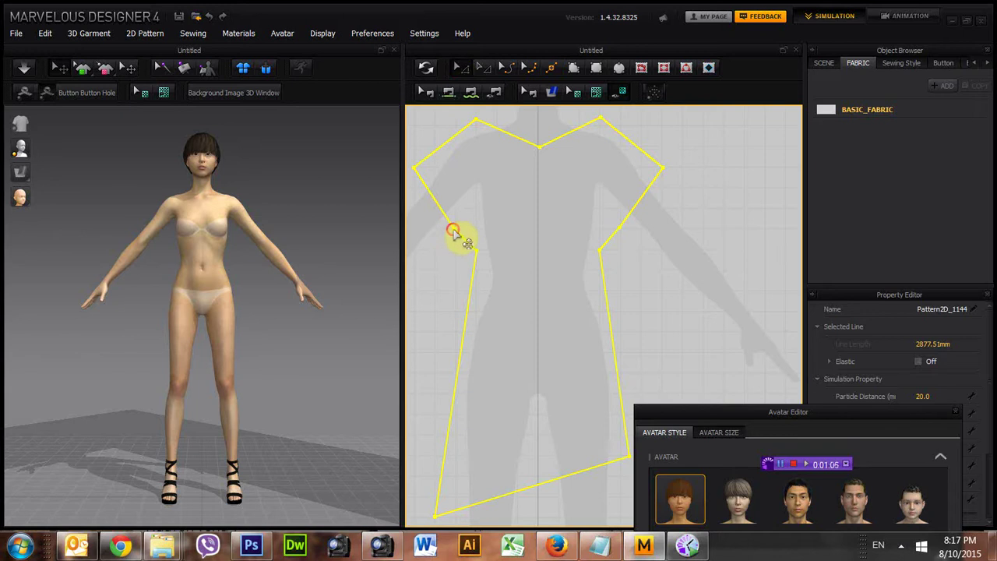
{"action": "left_click_drag", "start_coordinate": [479, 253], "coordinate": [483, 278]}
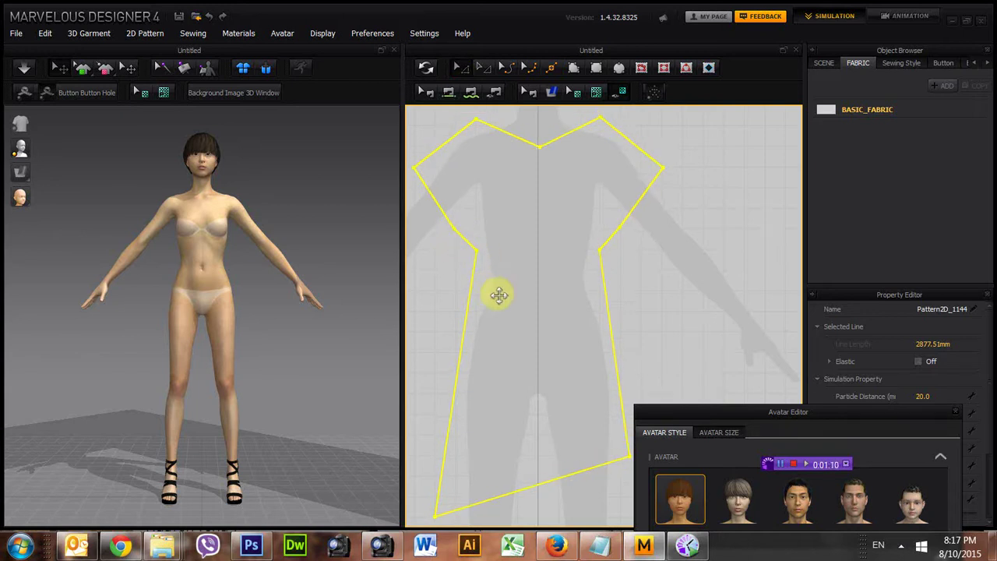
{"action": "left_click", "coordinate": [779, 415]}
{"action": "scroll", "coordinate": [727, 380], "scroll_direction": "up", "scroll_amount": 3}
{"action": "scroll", "coordinate": [728, 380], "scroll_direction": "down", "scroll_amount": 4}
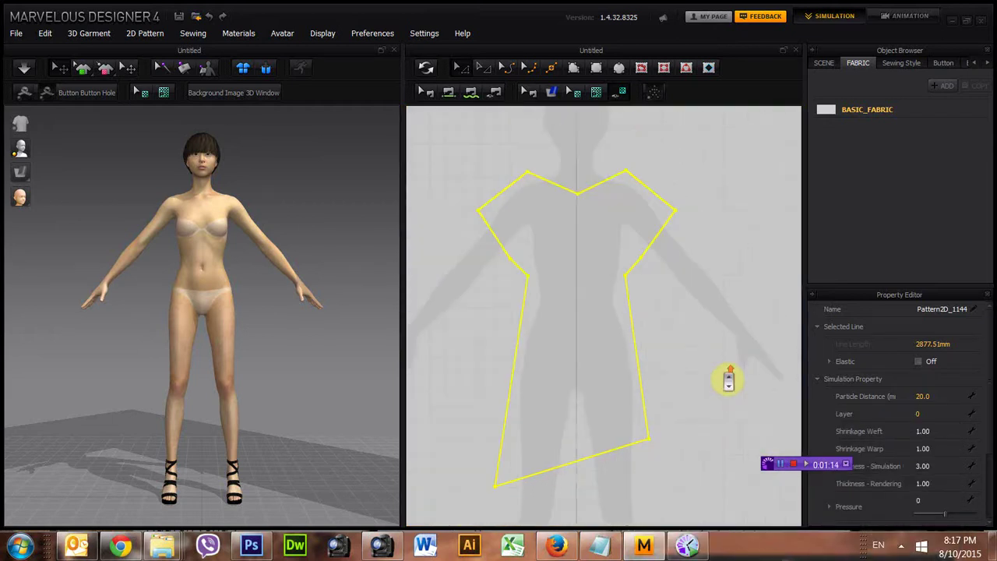
{"action": "left_click", "coordinate": [725, 386]}
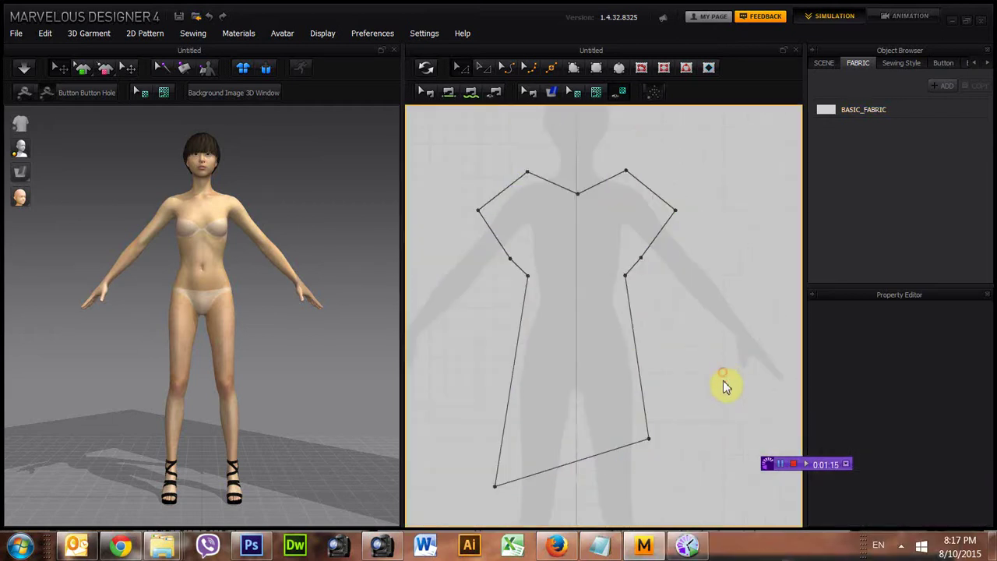
Duplicate the dress front pattern and place the copy beside the original at the same height.
{"action": "left_click", "coordinate": [633, 350]}
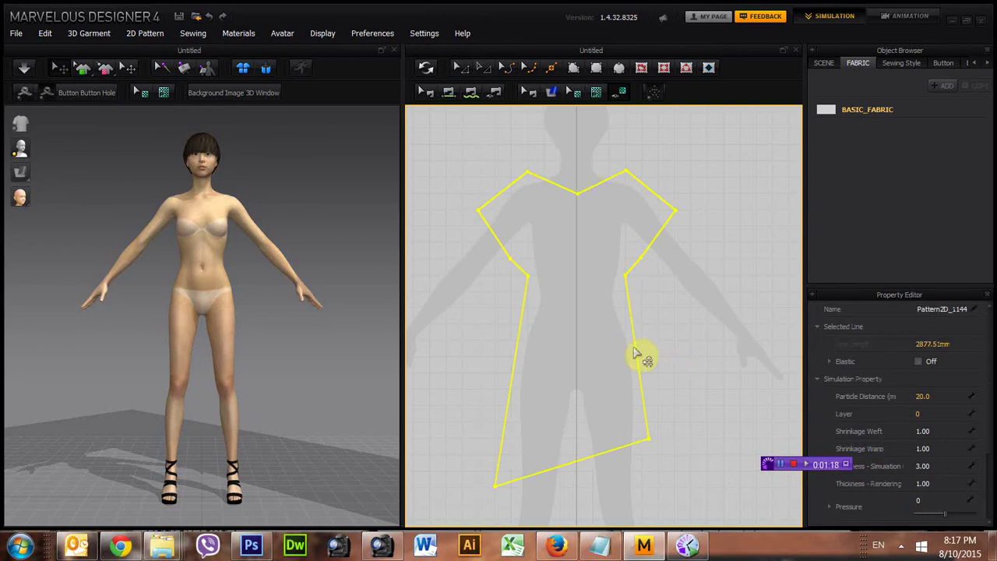
{"action": "key", "text": "ctrl+c"}
{"action": "key", "text": "ctrl+v"}
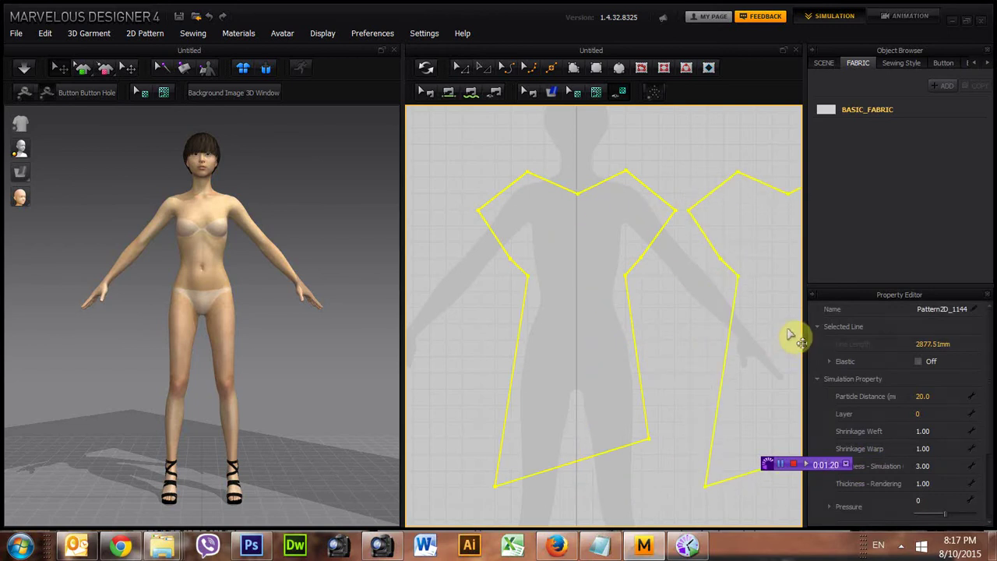
{"action": "left_click", "coordinate": [789, 335]}
{"action": "left_click", "coordinate": [692, 379]}
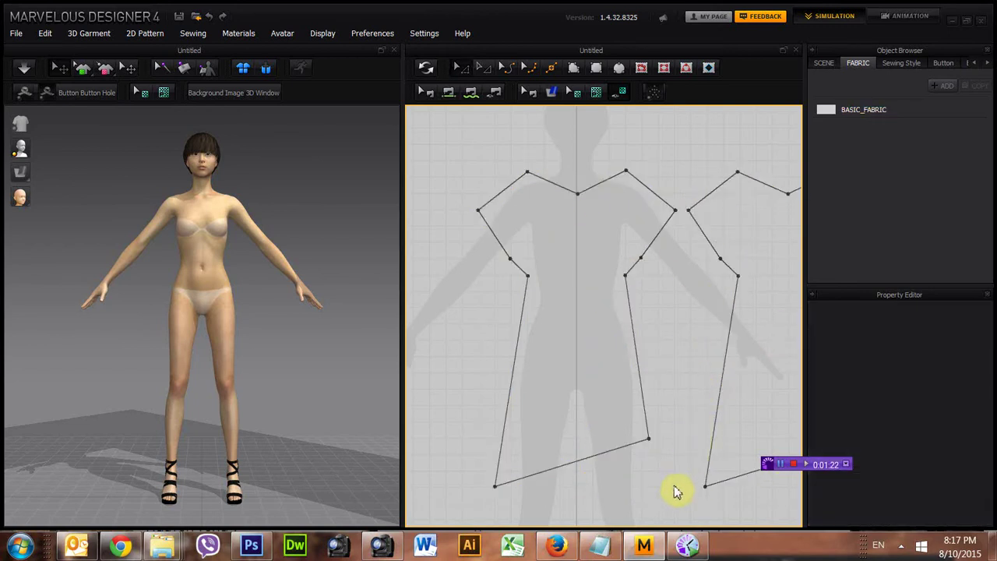
Move the copied dress pattern slightly up and away from the original.
{"action": "scroll", "coordinate": [658, 497], "scroll_direction": "down", "scroll_amount": 2}
{"action": "scroll", "coordinate": [658, 498], "scroll_direction": "down", "scroll_amount": 1}
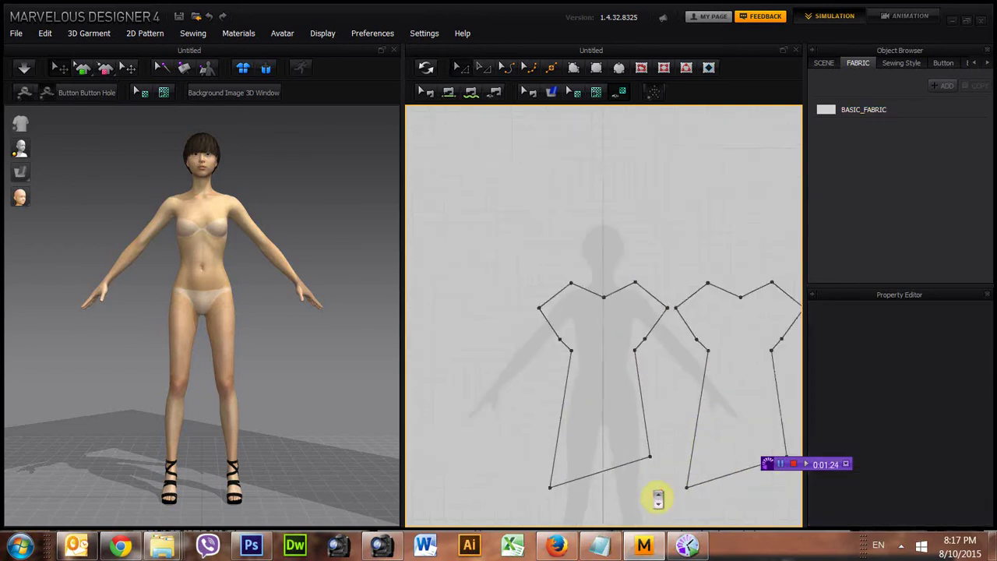
{"action": "left_click", "coordinate": [694, 464]}
{"action": "right_click", "coordinate": [693, 465]}
{"action": "left_click", "coordinate": [690, 415]}
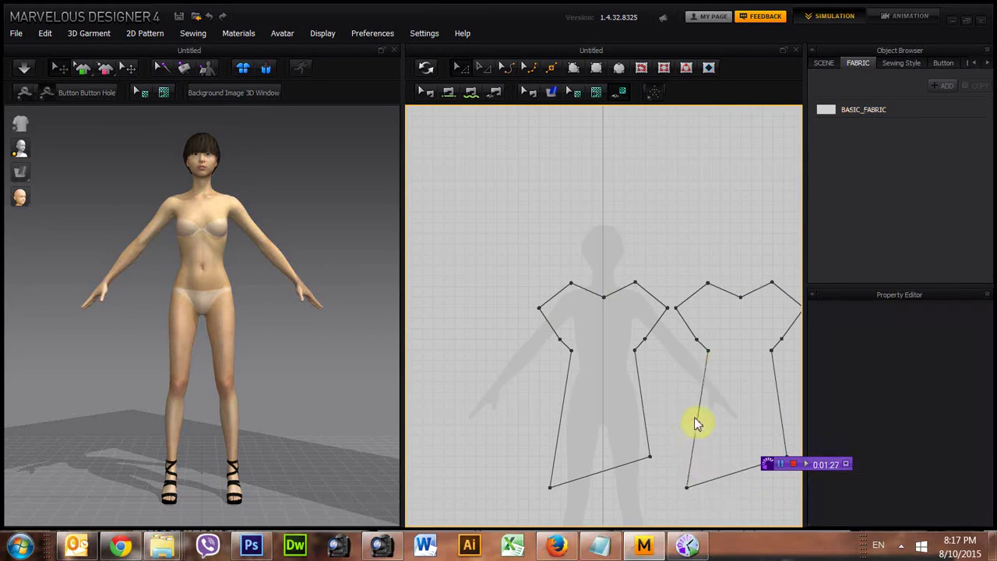
{"action": "left_click", "coordinate": [746, 312]}
{"action": "left_click_drag", "start_coordinate": [750, 299], "coordinate": [757, 286]}
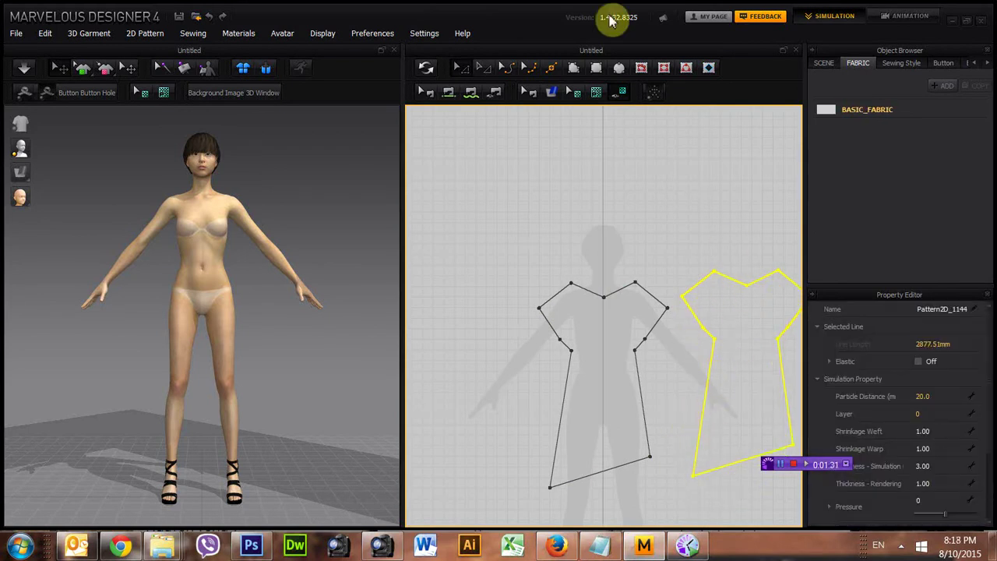
Synchronize the 2D patterns so both dress pieces load into the 3D garment view.
{"action": "left_click", "coordinate": [423, 85]}
{"action": "left_click", "coordinate": [446, 76]}
{"action": "left_click", "coordinate": [428, 70]}
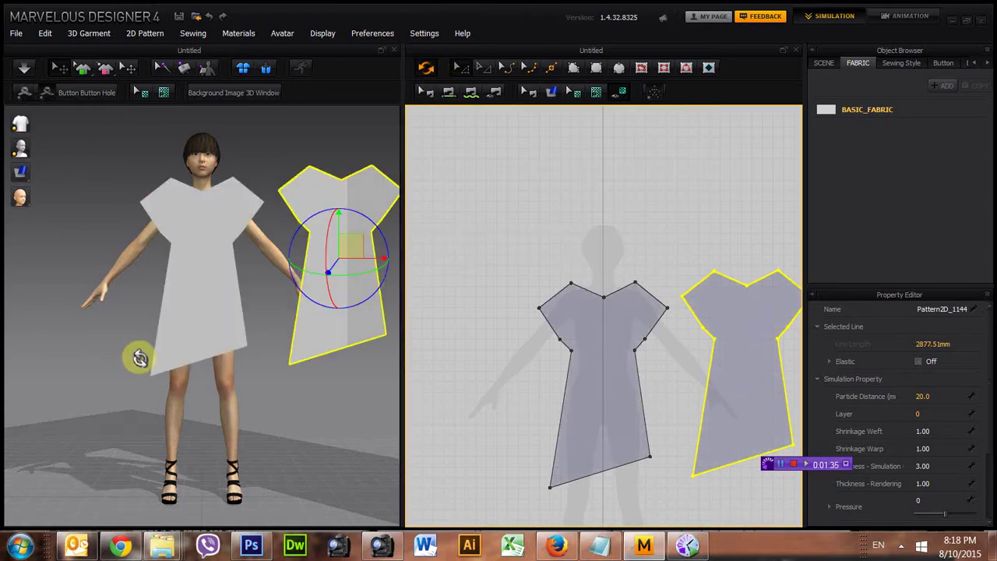
Move the copied dress piece in 3D from beside the avatar to behind its back.
{"action": "right_click_drag", "start_coordinate": [82, 374], "coordinate": [361, 363]}
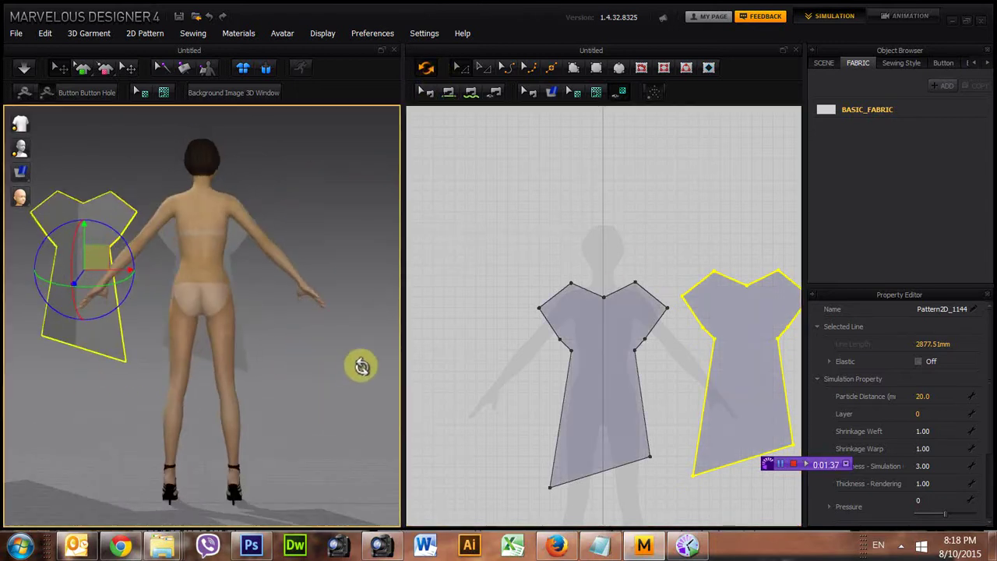
{"action": "left_click_drag", "start_coordinate": [87, 221], "coordinate": [138, 176]}
{"action": "right_click_drag", "start_coordinate": [323, 311], "coordinate": [67, 328]}
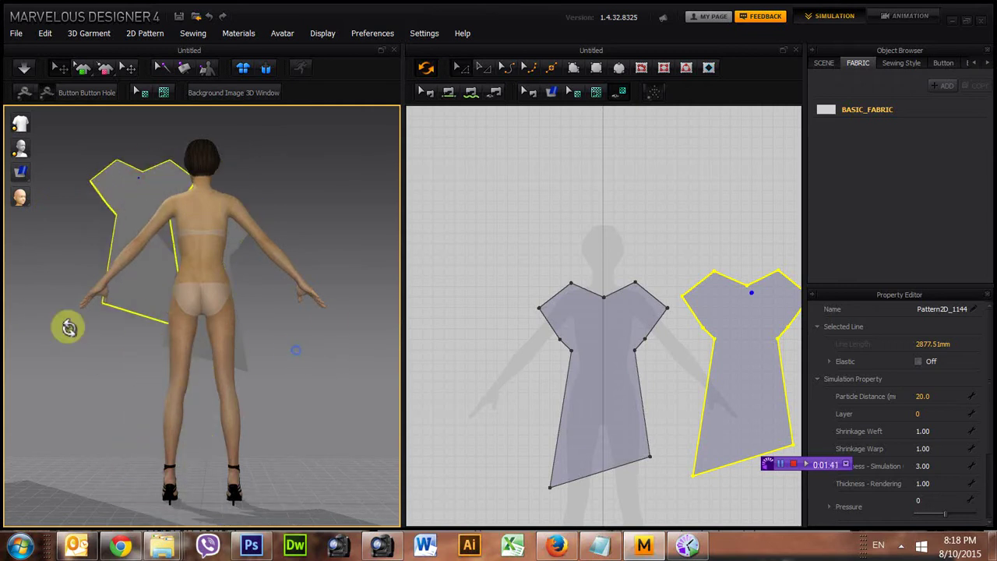
{"action": "left_click_drag", "start_coordinate": [278, 228], "coordinate": [200, 243]}
{"action": "left_click", "coordinate": [165, 284]}
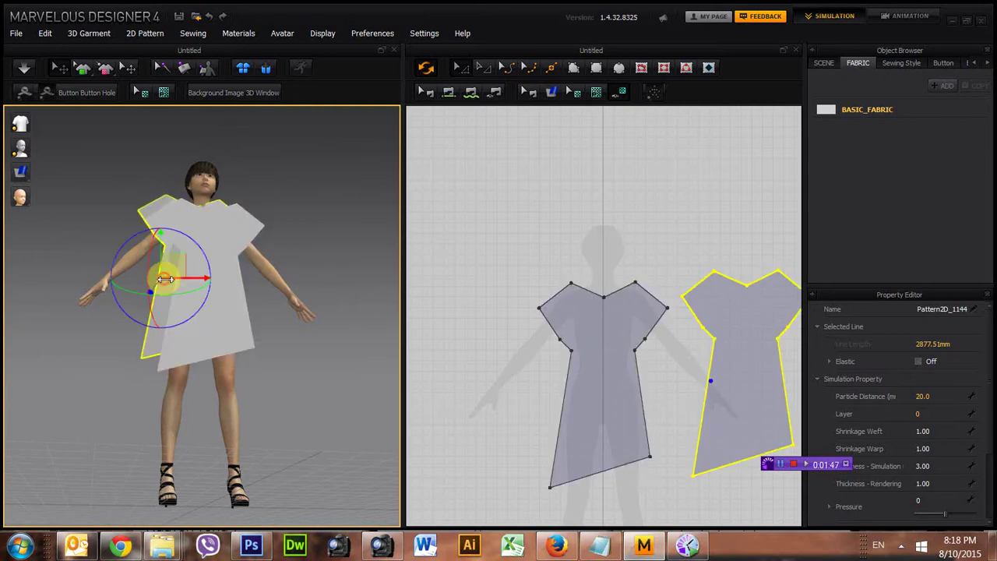
{"action": "right_click_drag", "start_coordinate": [149, 370], "coordinate": [328, 374]}
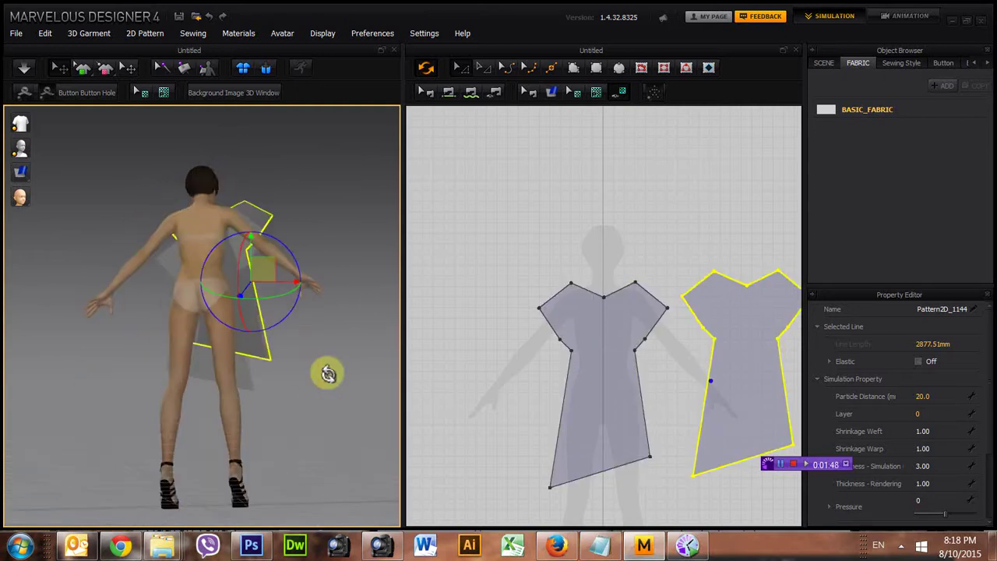
{"action": "left_click_drag", "start_coordinate": [252, 223], "coordinate": [201, 167]}
Flip the normal of the back dress piece and shift it across the avatar's back.
{"action": "right_click", "coordinate": [196, 170]}
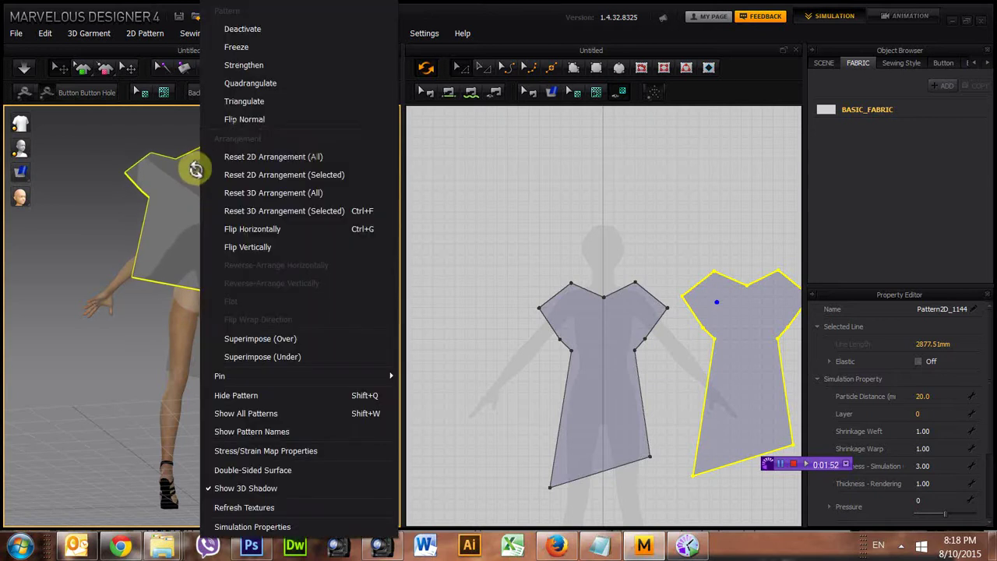
{"action": "left_click", "coordinate": [248, 120]}
{"action": "left_click_drag", "start_coordinate": [179, 229], "coordinate": [192, 253]}
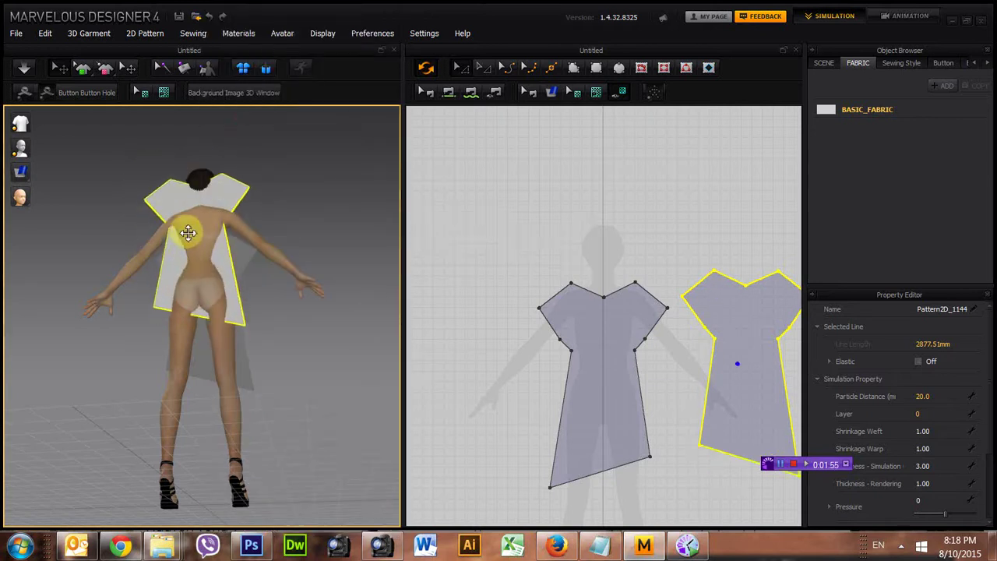
{"action": "right_click_drag", "start_coordinate": [163, 311], "coordinate": [193, 311]}
{"action": "right_click", "coordinate": [187, 306]}
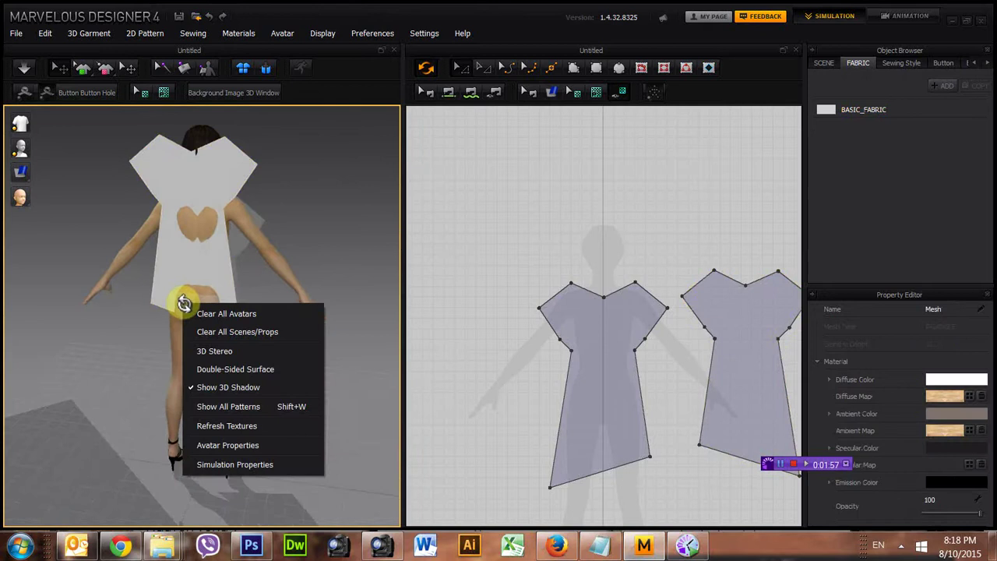
{"action": "right_click", "coordinate": [304, 159]}
{"action": "left_click", "coordinate": [333, 184]}
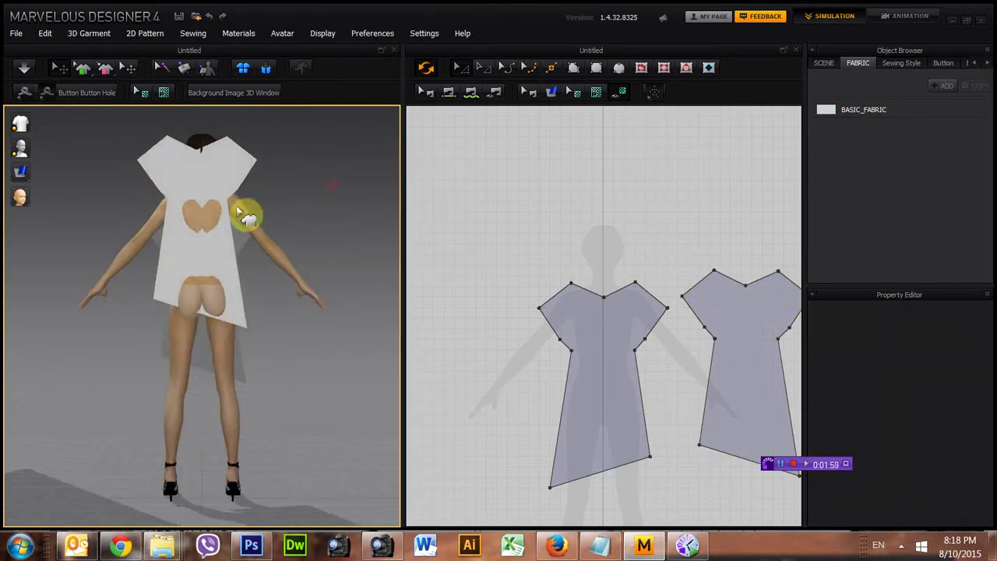
Align the back dress piece with the avatar's shoulders and keep it clear of the body.
{"action": "left_click", "coordinate": [222, 227]}
{"action": "mouse_move", "coordinate": [216, 235]}
{"action": "left_mouse_down"}
{"action": "mouse_move", "coordinate": [200, 252]}
{"action": "mouse_move", "coordinate": [221, 203]}
{"action": "mouse_move", "coordinate": [266, 177]}
{"action": "mouse_move", "coordinate": [318, 205]}
{"action": "mouse_move", "coordinate": [296, 244]}
{"action": "mouse_move", "coordinate": [201, 220]}
{"action": "mouse_move", "coordinate": [209, 229]}
{"action": "left_mouse_up"}
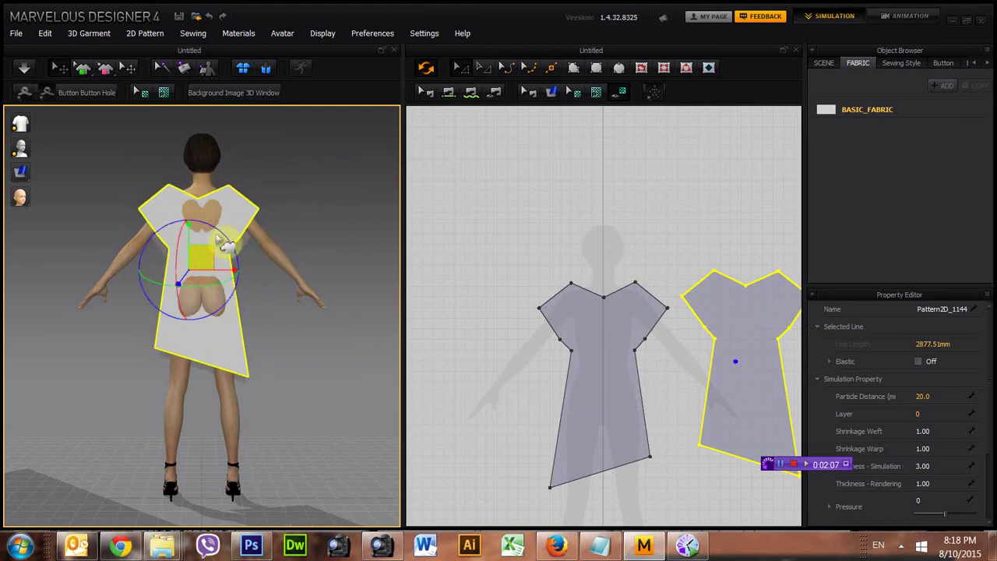
{"action": "mouse_move", "coordinate": [213, 227]}
{"action": "left_mouse_down"}
{"action": "mouse_move", "coordinate": [224, 241]}
{"action": "mouse_move", "coordinate": [198, 213]}
{"action": "left_mouse_up"}
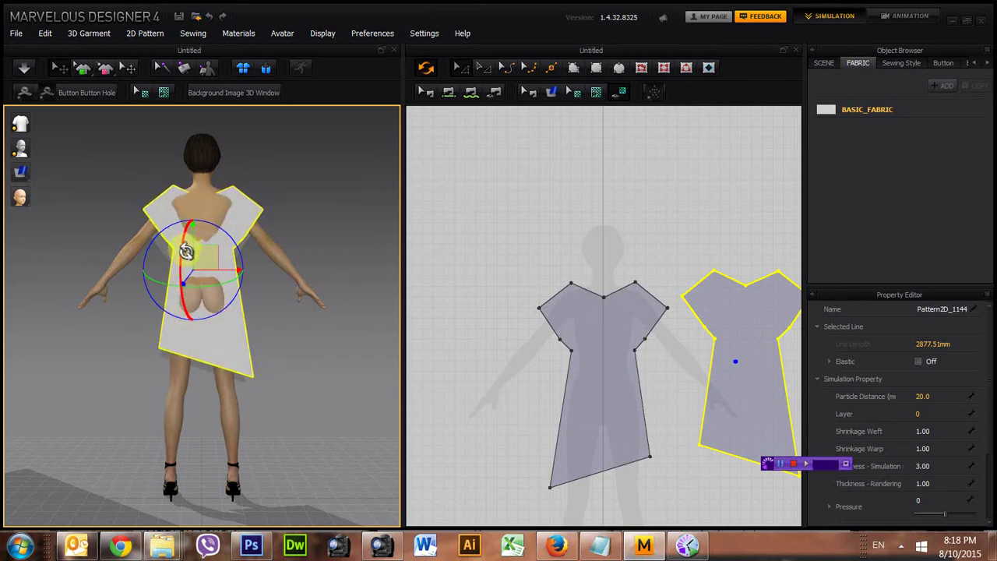
{"action": "left_click", "coordinate": [167, 289]}
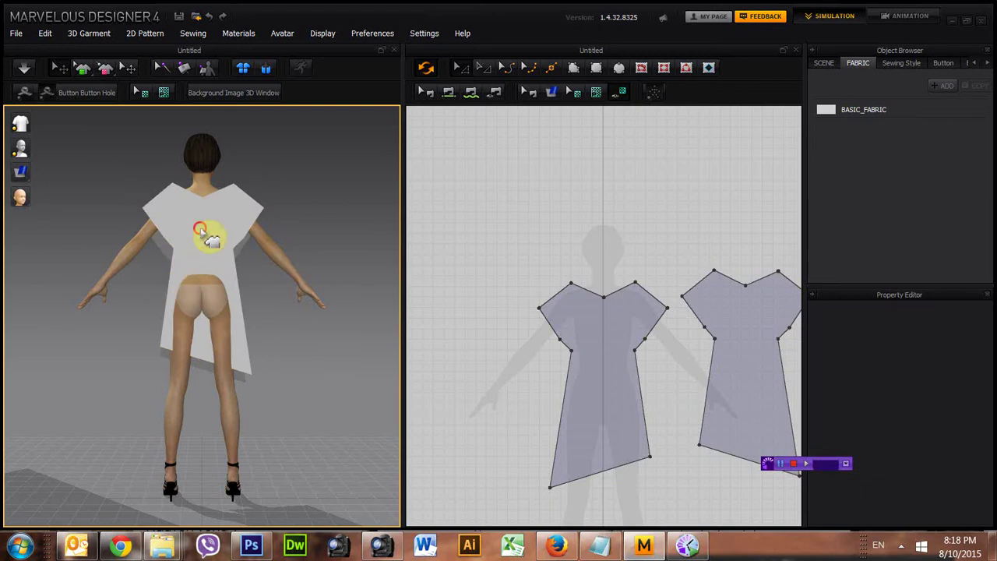
{"action": "left_click_drag", "start_coordinate": [209, 238], "coordinate": [193, 215]}
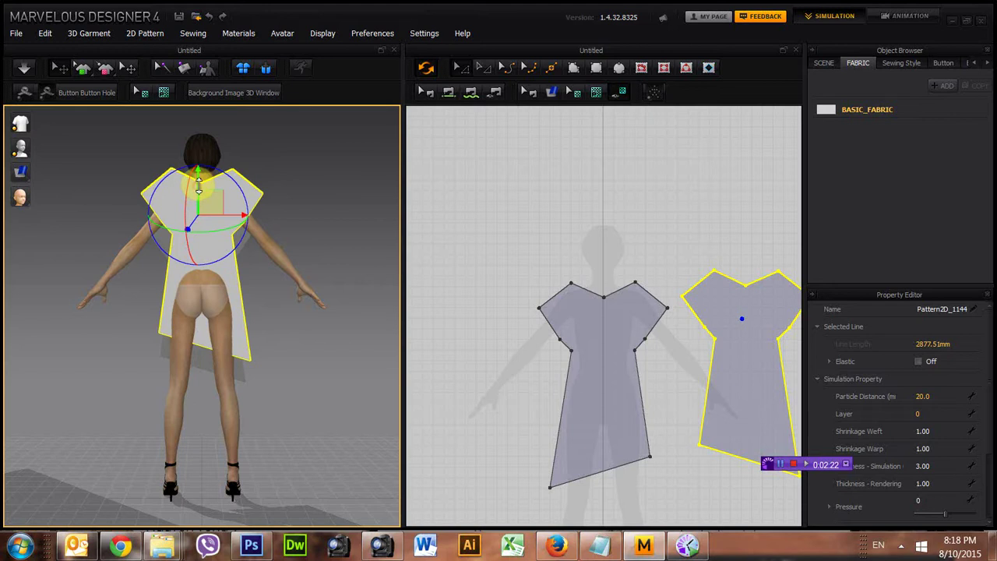
{"action": "left_click_drag", "start_coordinate": [199, 179], "coordinate": [229, 217]}
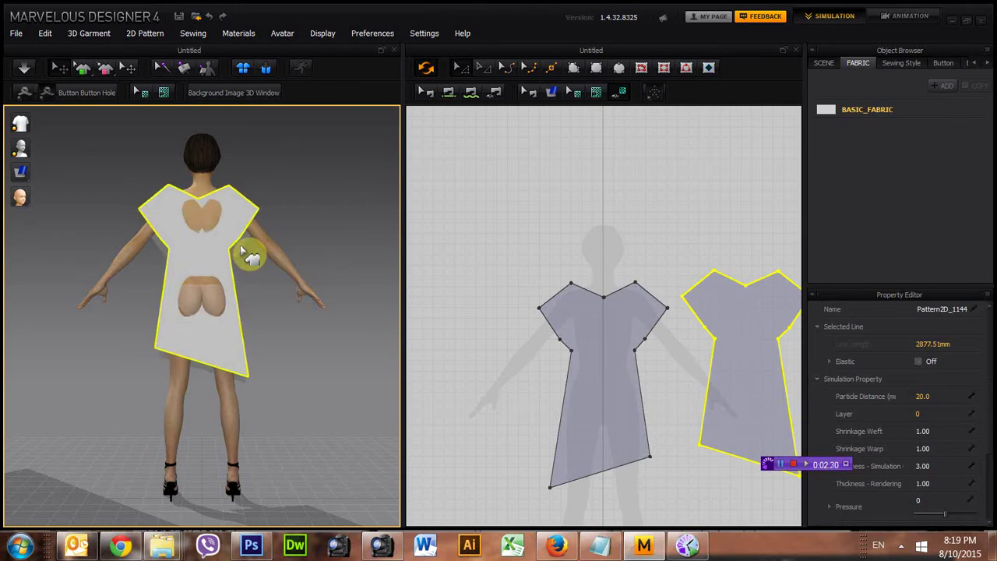
{"action": "left_click", "coordinate": [242, 251]}
{"action": "left_click", "coordinate": [242, 251]}
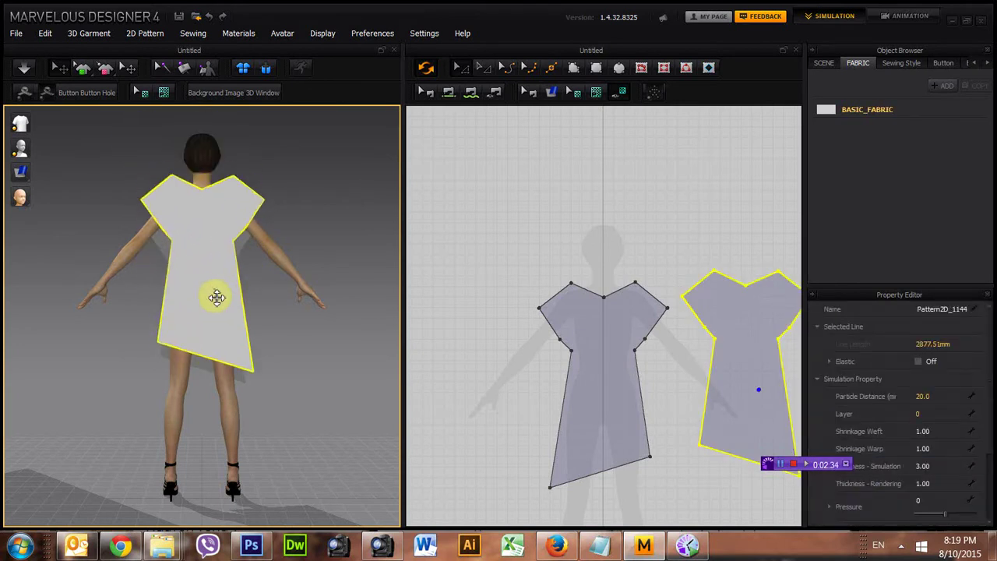
Examine from above and from the front how the front and back dress pieces are placed around the avatar.
{"action": "right_click_drag", "start_coordinate": [300, 329], "coordinate": [286, 408]}
{"action": "left_click", "coordinate": [201, 313]}
{"action": "right_click", "coordinate": [285, 225]}
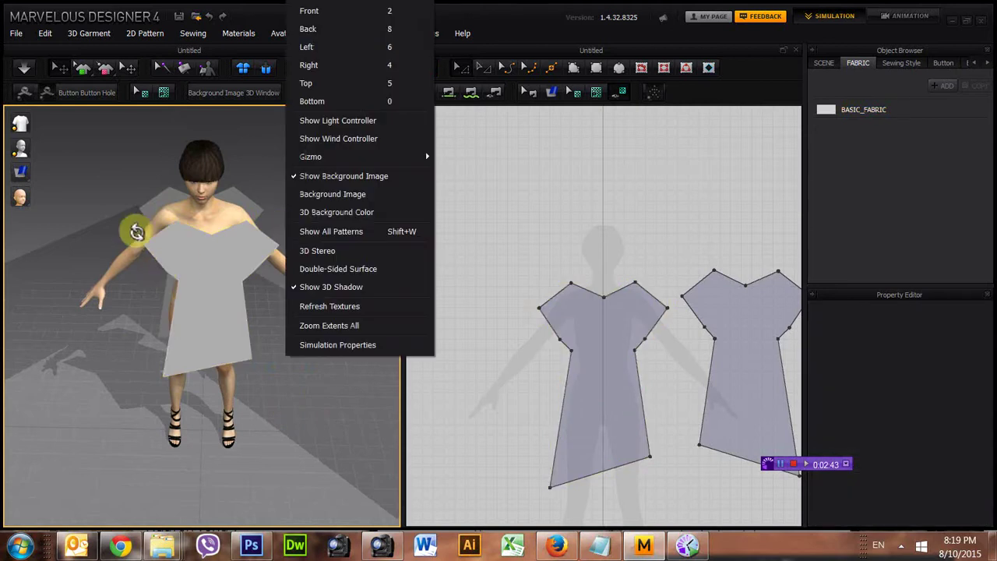
{"action": "right_click_drag", "start_coordinate": [133, 226], "coordinate": [127, 140]}
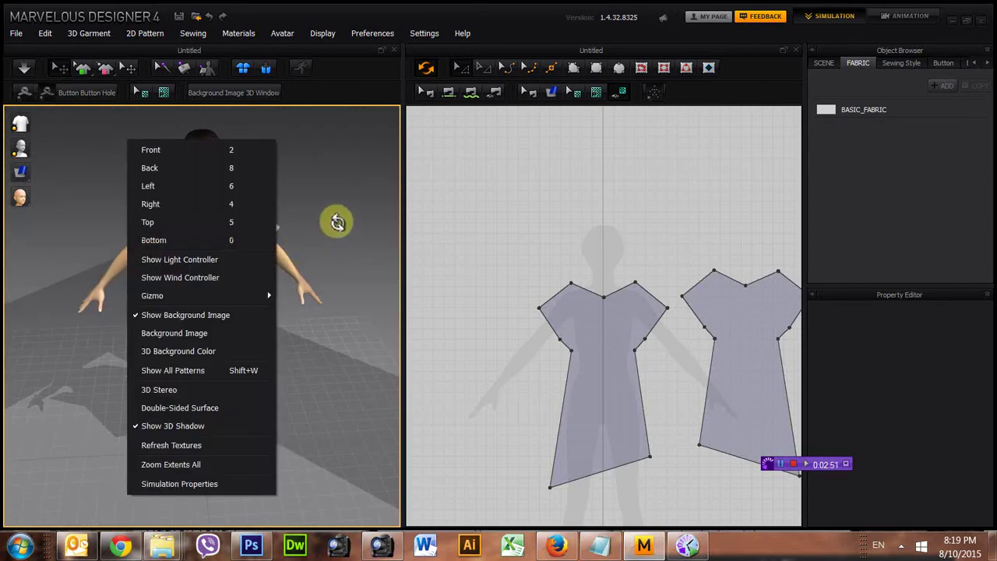
{"action": "left_click", "coordinate": [334, 218]}
{"action": "right_click", "coordinate": [334, 219]}
{"action": "right_click_drag", "start_coordinate": [317, 188], "coordinate": [285, 160]}
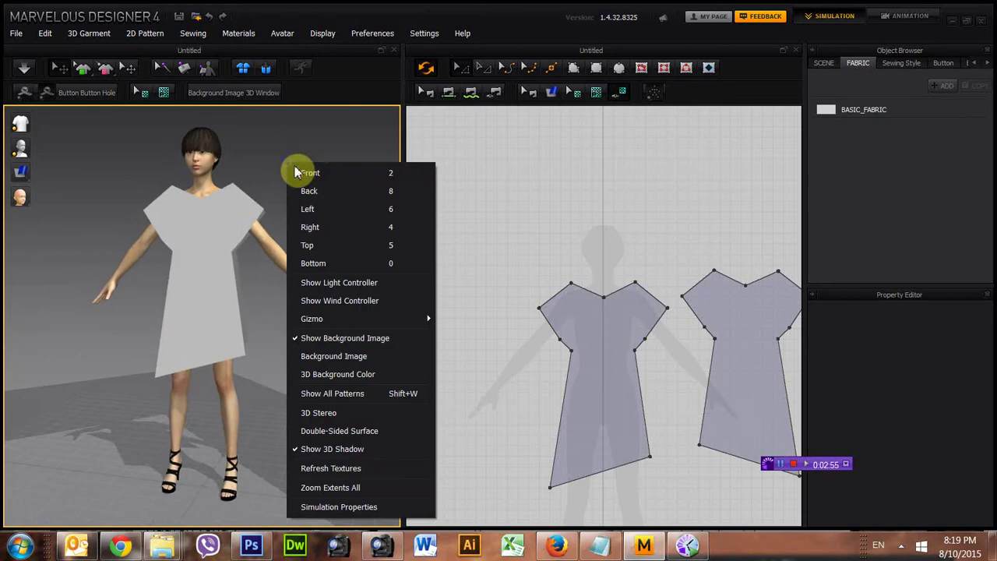
Try to sew the front dress piece's outer shoulder edge to the back piece's edge on the same side of the pattern layout.
{"action": "left_click", "coordinate": [316, 177]}
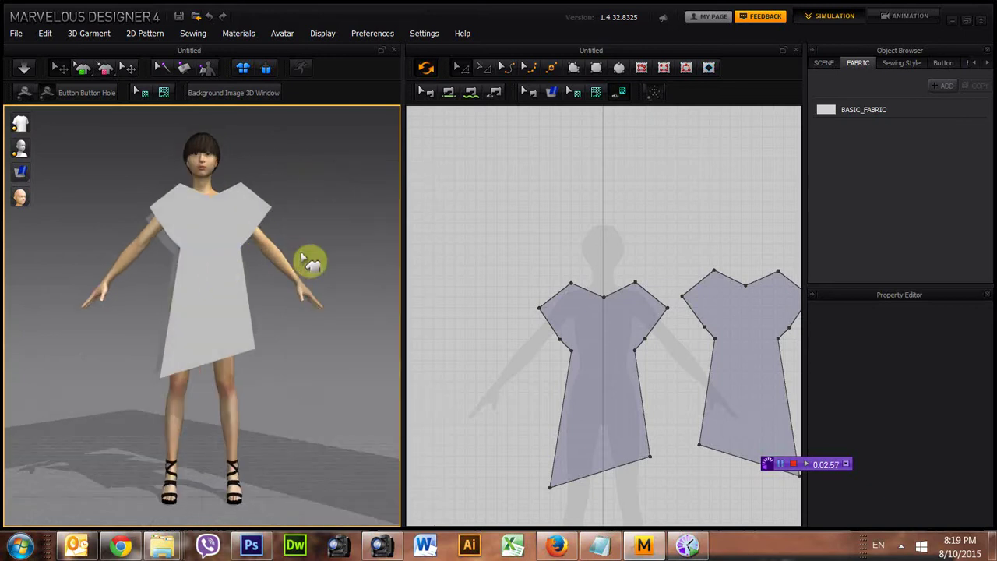
{"action": "right_click_drag", "start_coordinate": [306, 407], "coordinate": [285, 405]}
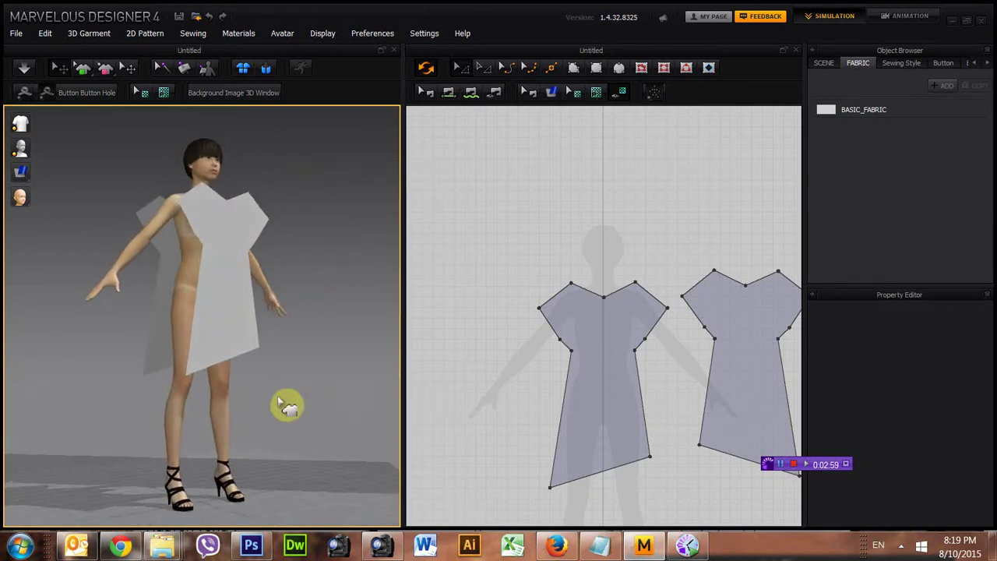
{"action": "right_click_drag", "start_coordinate": [163, 413], "coordinate": [116, 444]}
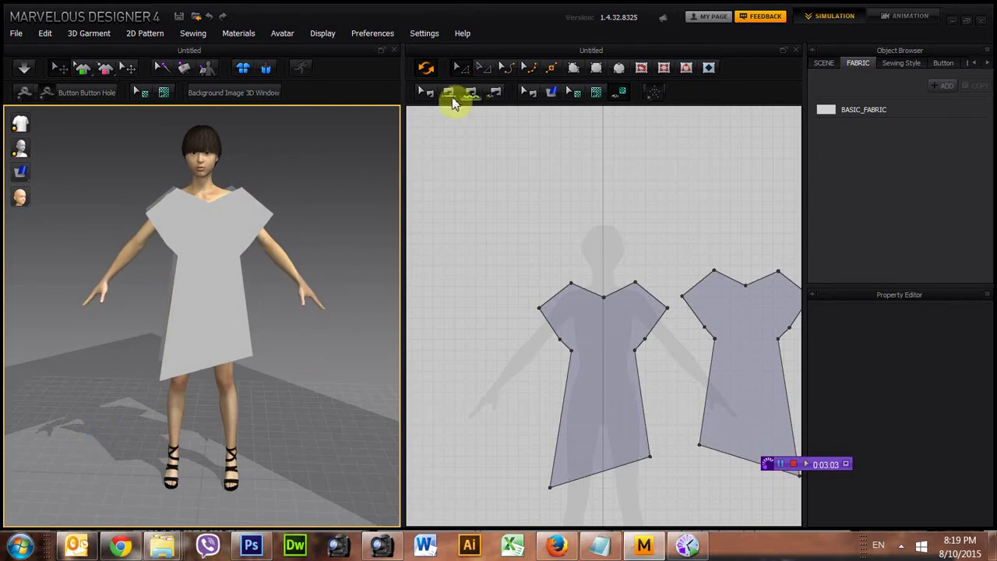
{"action": "left_click", "coordinate": [448, 92]}
{"action": "left_click", "coordinate": [553, 299]}
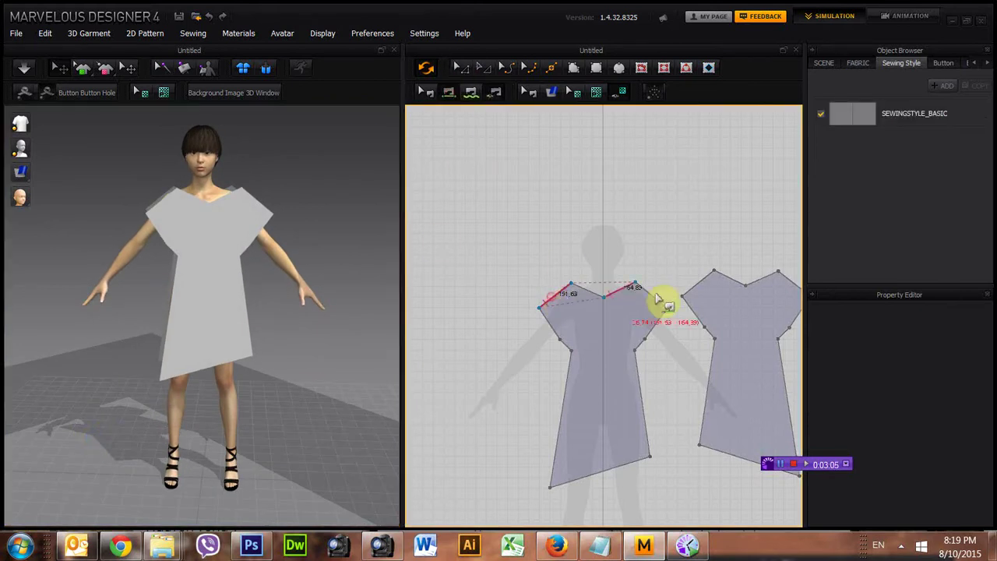
{"action": "left_click", "coordinate": [690, 286]}
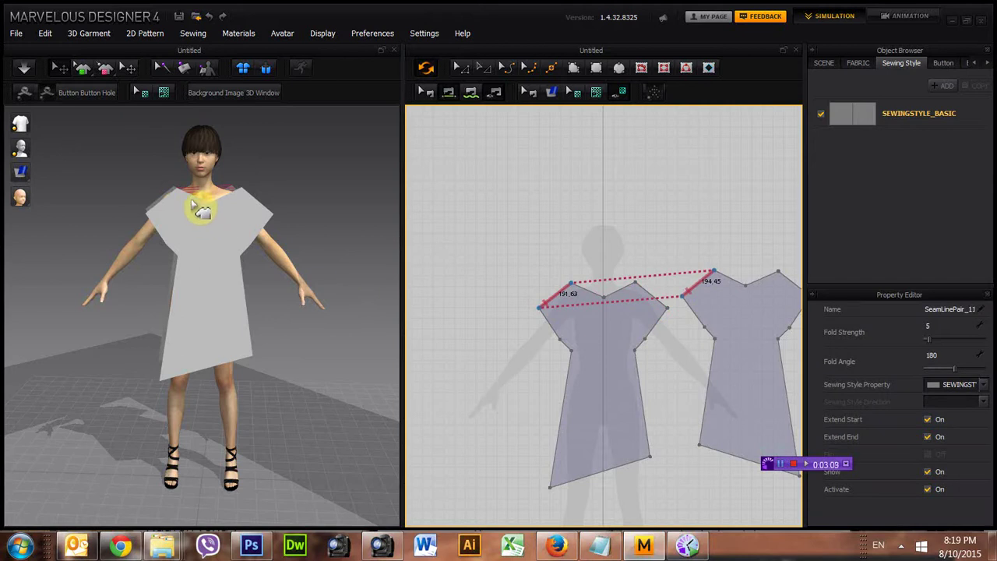
{"action": "right_click_drag", "start_coordinate": [201, 211], "coordinate": [191, 357]}
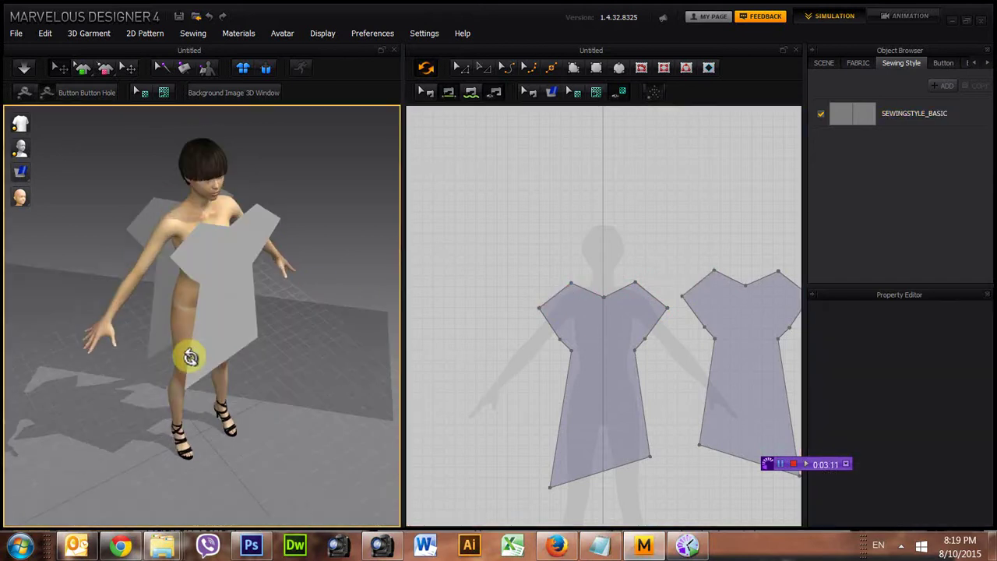
Sew both shoulder edges of the front dress piece to the opposite shoulder edges of the back piece with segment sewing.
{"action": "left_click", "coordinate": [561, 293]}
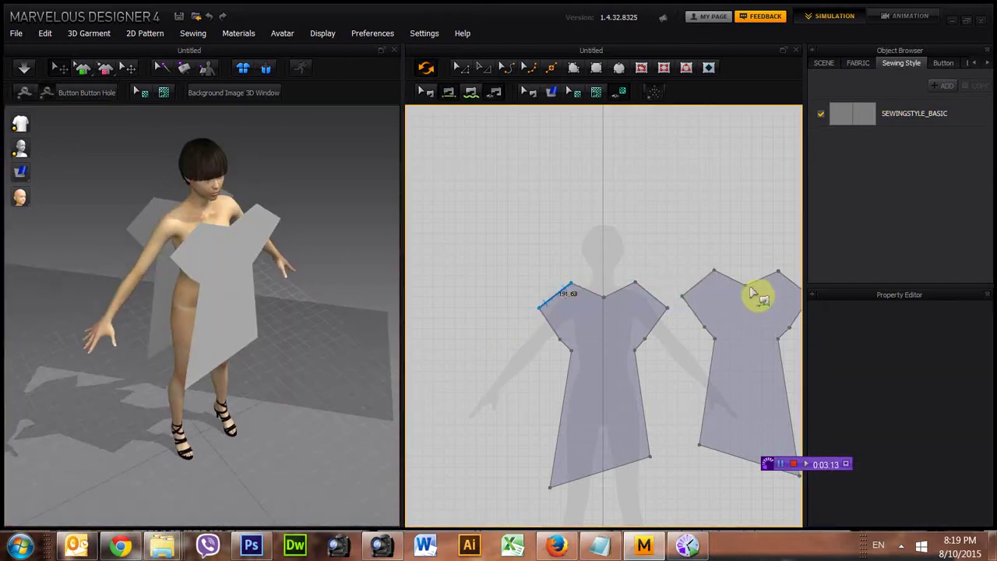
{"action": "left_click", "coordinate": [795, 294]}
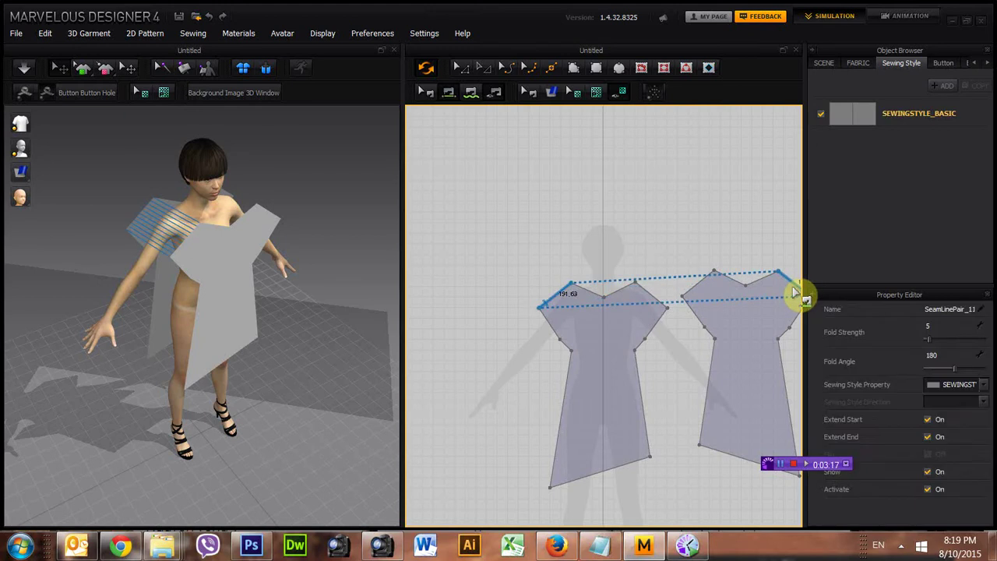
{"action": "left_click", "coordinate": [645, 296]}
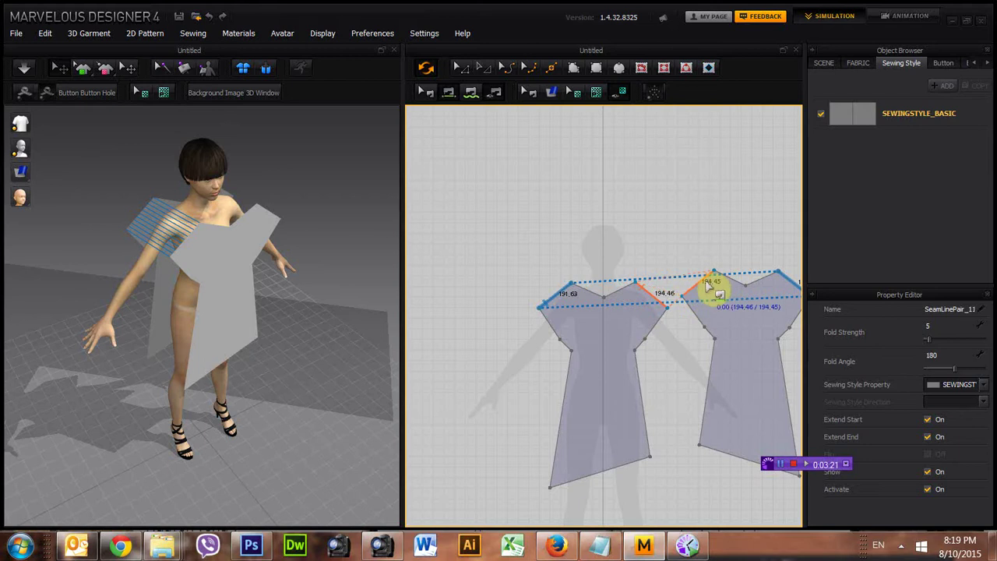
{"action": "left_click", "coordinate": [705, 286]}
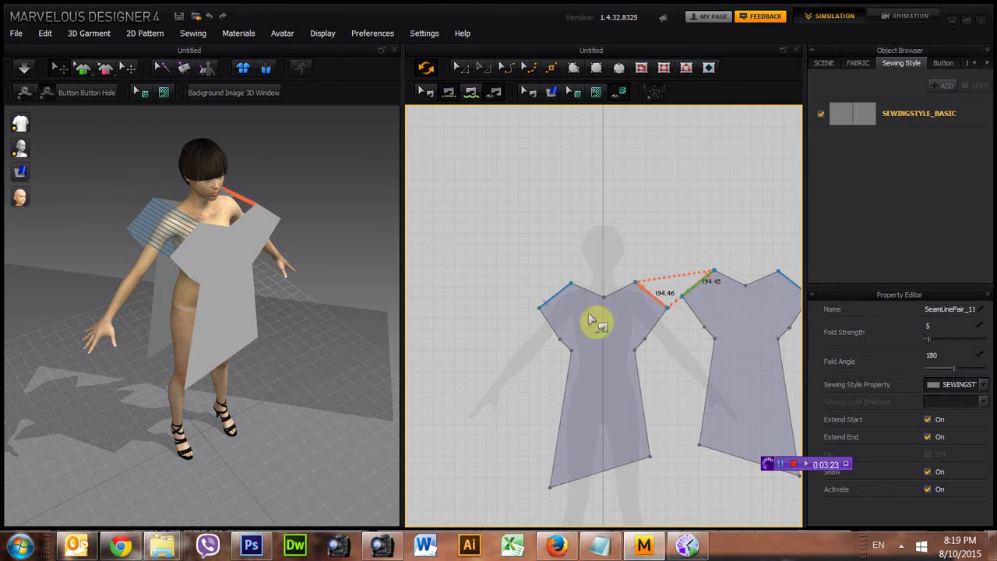
Sew the short underarm edges of the front piece to the matching underarm edges of the back piece on both sides.
{"action": "left_click", "coordinate": [569, 350]}
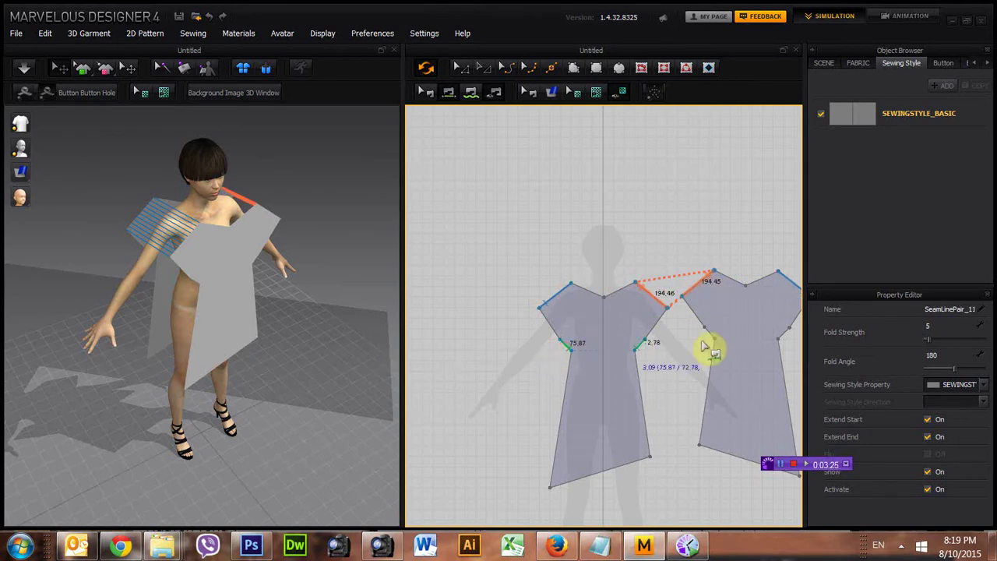
{"action": "left_click", "coordinate": [787, 339]}
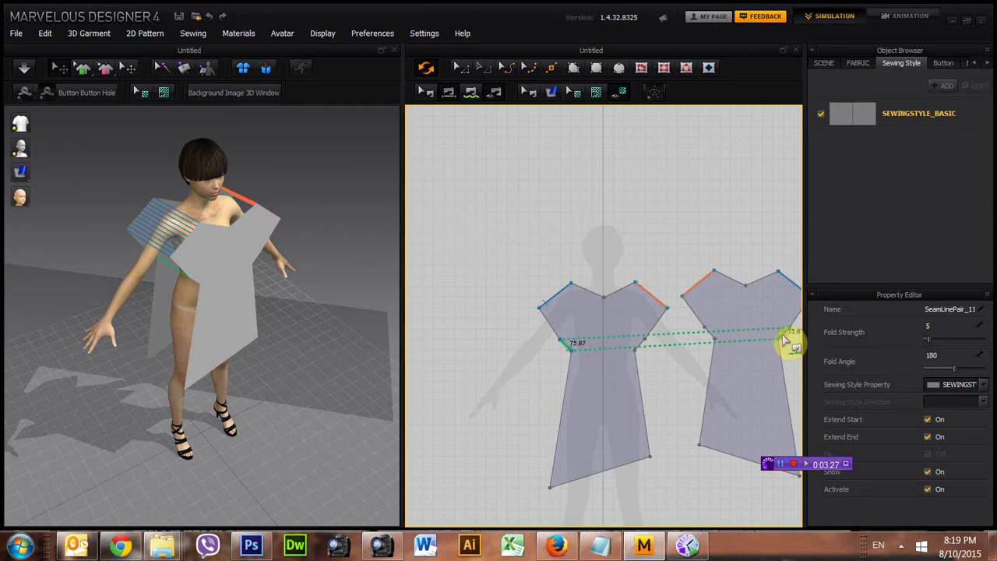
{"action": "right_click_drag", "start_coordinate": [182, 374], "coordinate": [128, 326]}
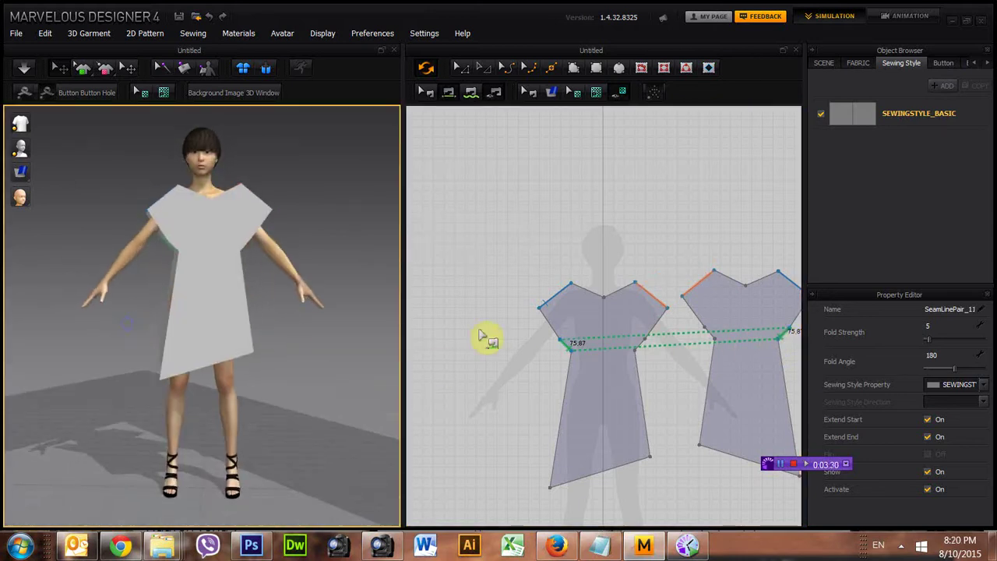
{"action": "left_click", "coordinate": [638, 346]}
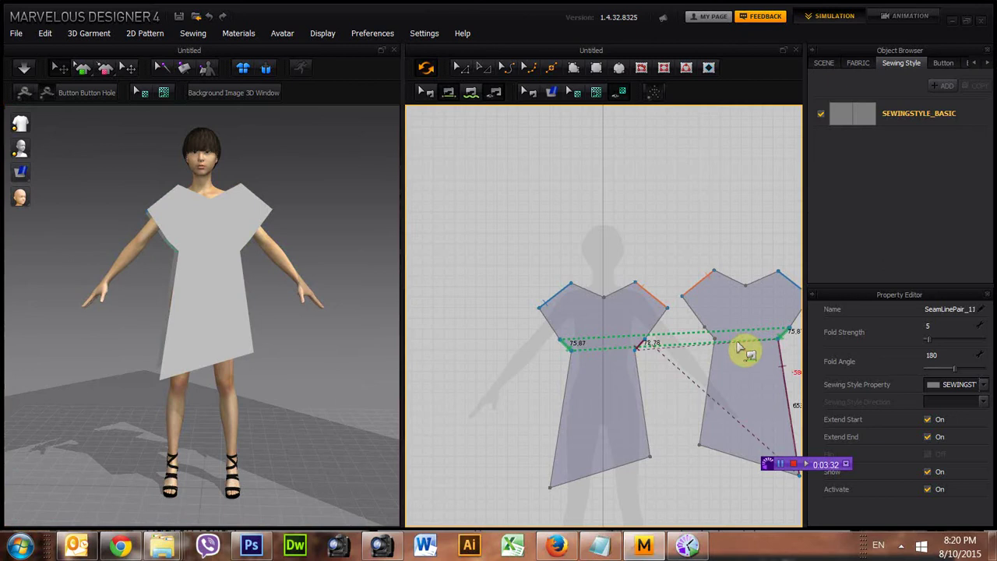
{"action": "left_click", "coordinate": [709, 336]}
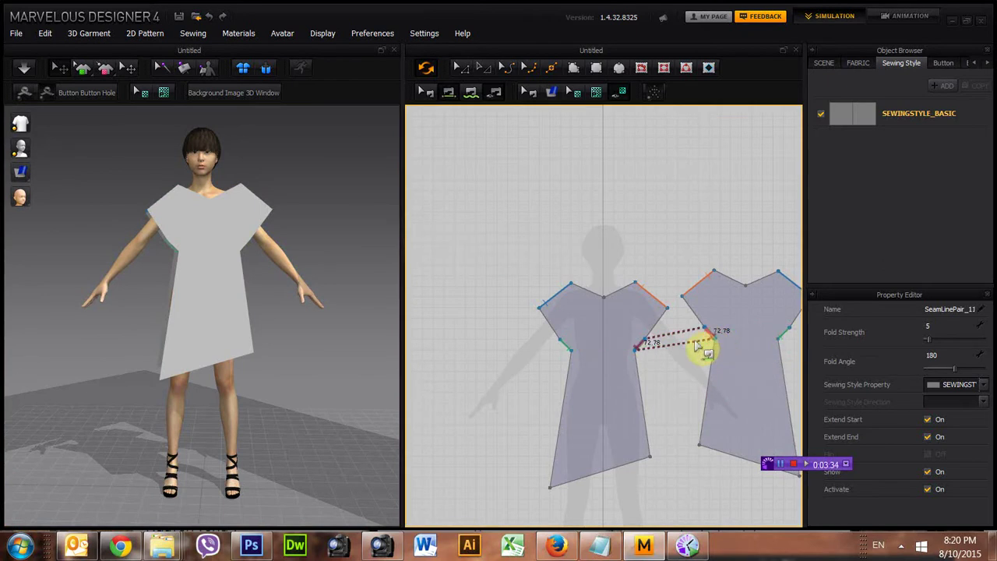
Sew the long side edges of the front dress piece to the matching long side edges of the back piece.
{"action": "mouse_move", "coordinate": [319, 396]}
{"action": "right_mouse_down"}
{"action": "mouse_move", "coordinate": [167, 389]}
{"action": "mouse_move", "coordinate": [205, 394]}
{"action": "mouse_move", "coordinate": [246, 376]}
{"action": "mouse_move", "coordinate": [310, 382]}
{"action": "right_mouse_up"}
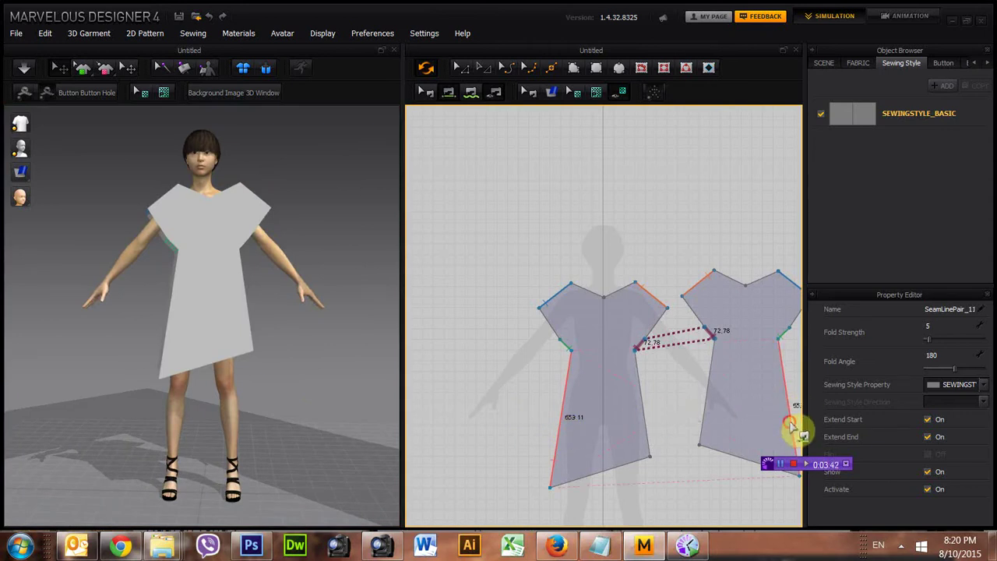
{"action": "left_click", "coordinate": [791, 427]}
{"action": "left_click", "coordinate": [644, 417]}
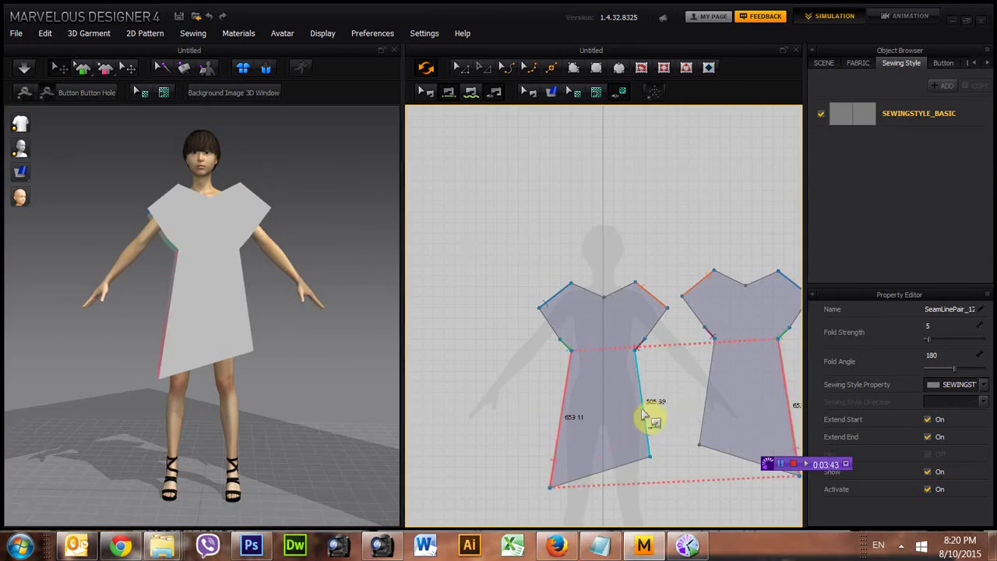
{"action": "left_click", "coordinate": [707, 399]}
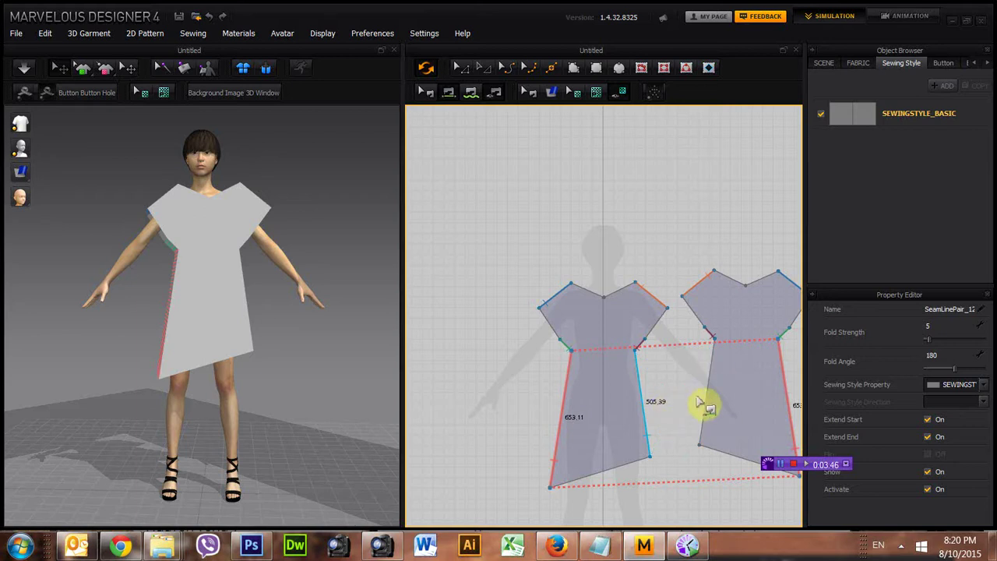
{"action": "left_click", "coordinate": [709, 401]}
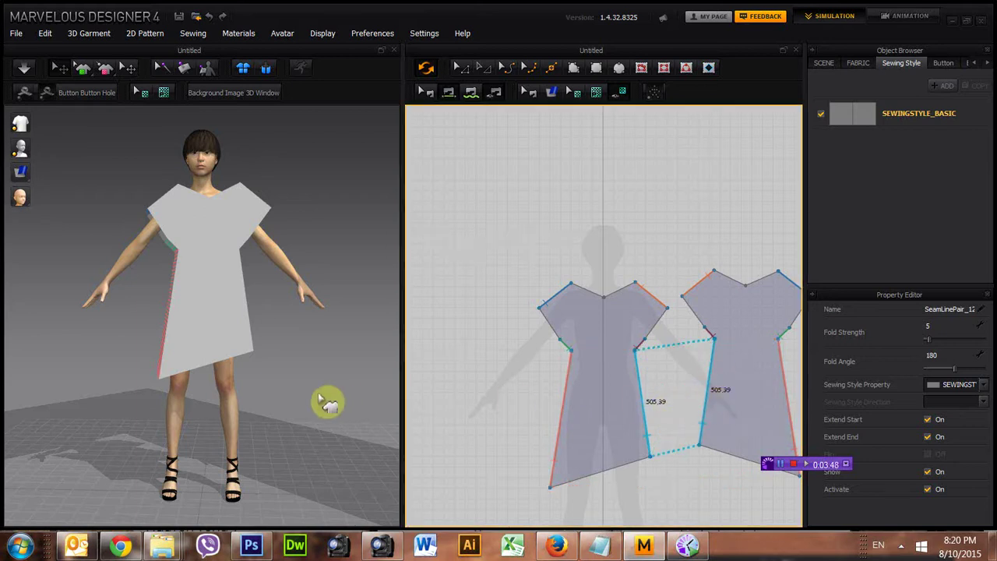
Simulate the sewn dress to check its drape on the avatar and undo the result back to flat pieces.
{"action": "mouse_move", "coordinate": [328, 402]}
{"action": "right_mouse_down"}
{"action": "mouse_move", "coordinate": [195, 397]}
{"action": "mouse_move", "coordinate": [239, 445]}
{"action": "mouse_move", "coordinate": [289, 430]}
{"action": "mouse_move", "coordinate": [327, 399]}
{"action": "mouse_move", "coordinate": [292, 397]}
{"action": "mouse_move", "coordinate": [317, 415]}
{"action": "right_mouse_up"}
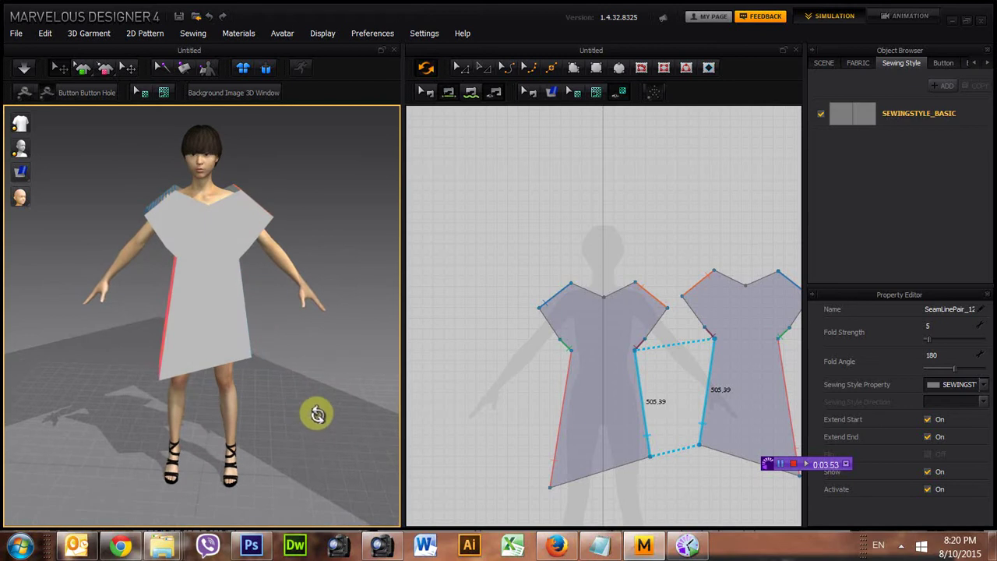
{"action": "left_click", "coordinate": [25, 69]}
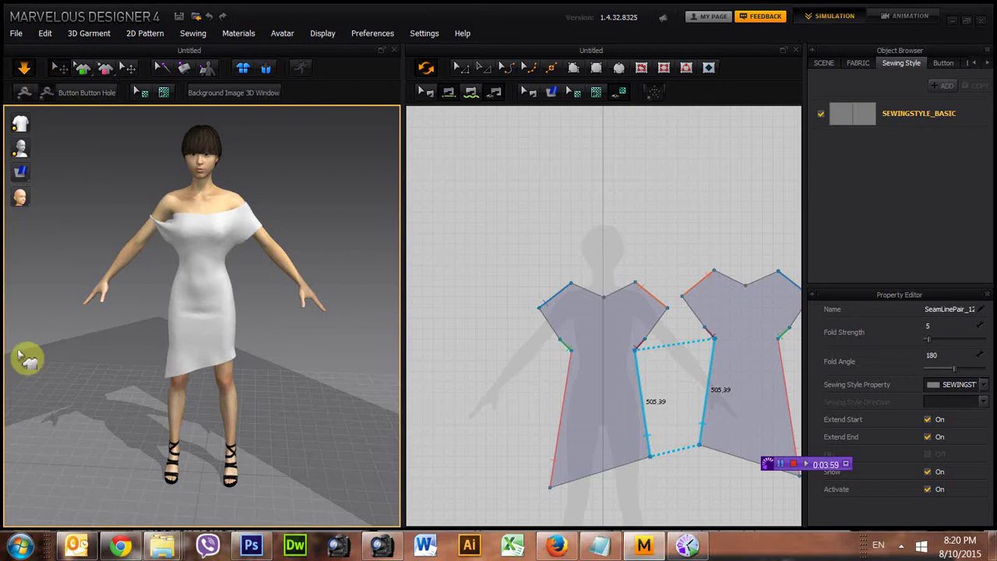
{"action": "right_click_drag", "start_coordinate": [222, 363], "coordinate": [109, 379]}
{"action": "key", "text": "ctrl+z"}
{"action": "left_click", "coordinate": [149, 51]}
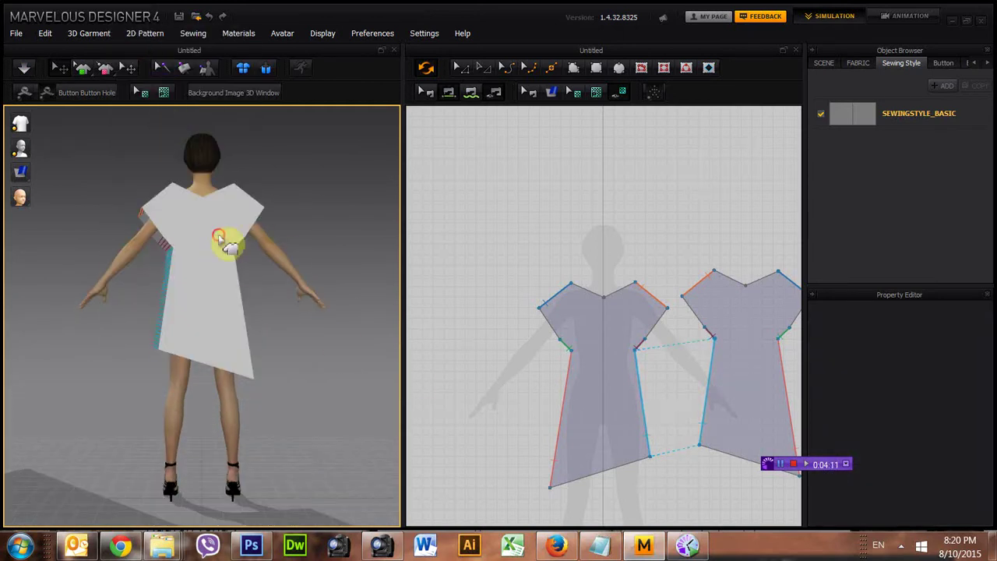
Nudge the back dress piece slightly upward behind the avatar and the front piece slightly down in front of the body.
{"action": "mouse_move", "coordinate": [224, 243]}
{"action": "left_mouse_down"}
{"action": "mouse_move", "coordinate": [191, 234]}
{"action": "mouse_move", "coordinate": [216, 226]}
{"action": "left_mouse_up"}
{"action": "right_click", "coordinate": [129, 274]}
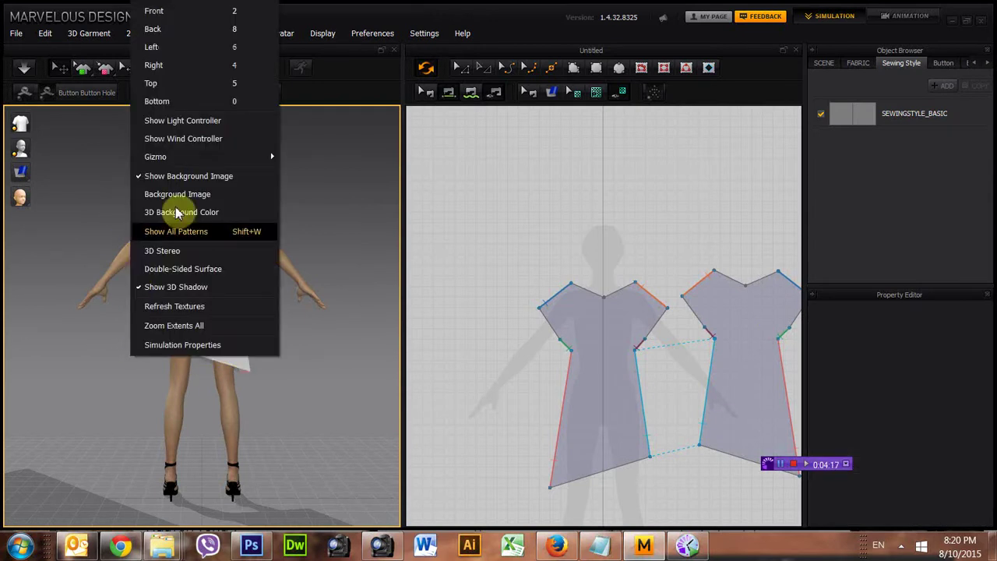
{"action": "left_click", "coordinate": [171, 14]}
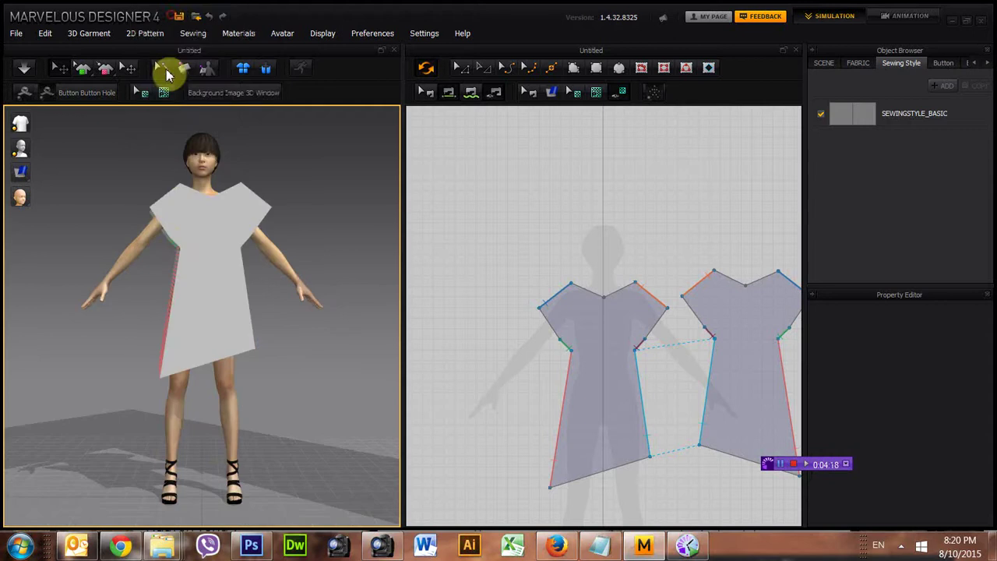
{"action": "left_click", "coordinate": [198, 239]}
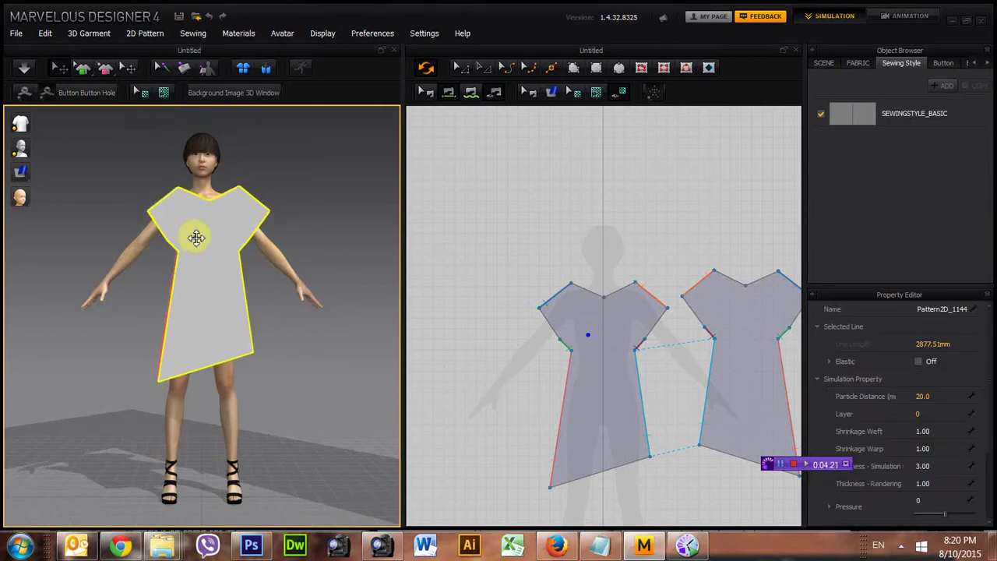
Run another test simulation of the dress and restore the flat arrangement of the pieces.
{"action": "right_click_drag", "start_coordinate": [112, 227], "coordinate": [150, 254]}
{"action": "left_click", "coordinate": [24, 71]}
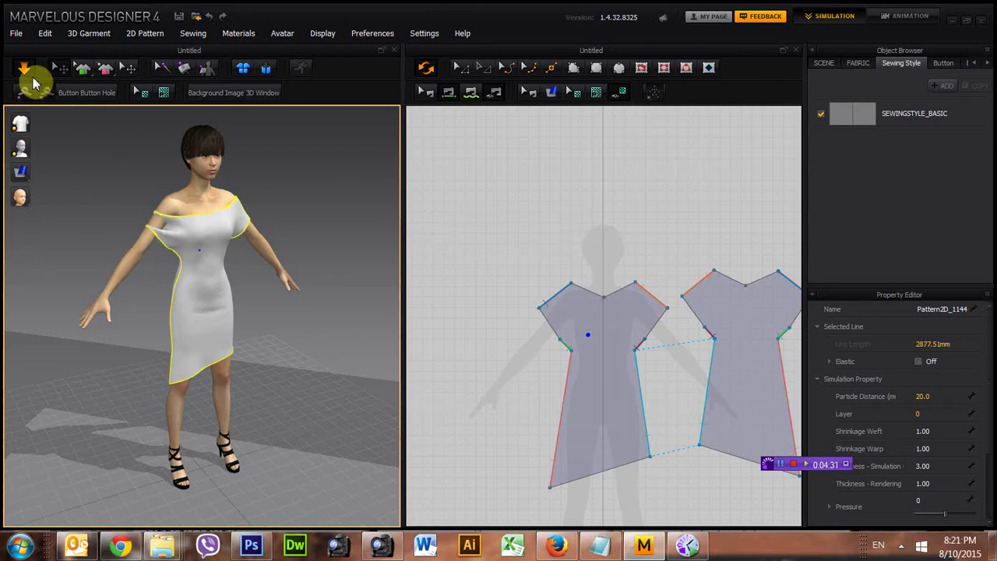
{"action": "left_click", "coordinate": [33, 80]}
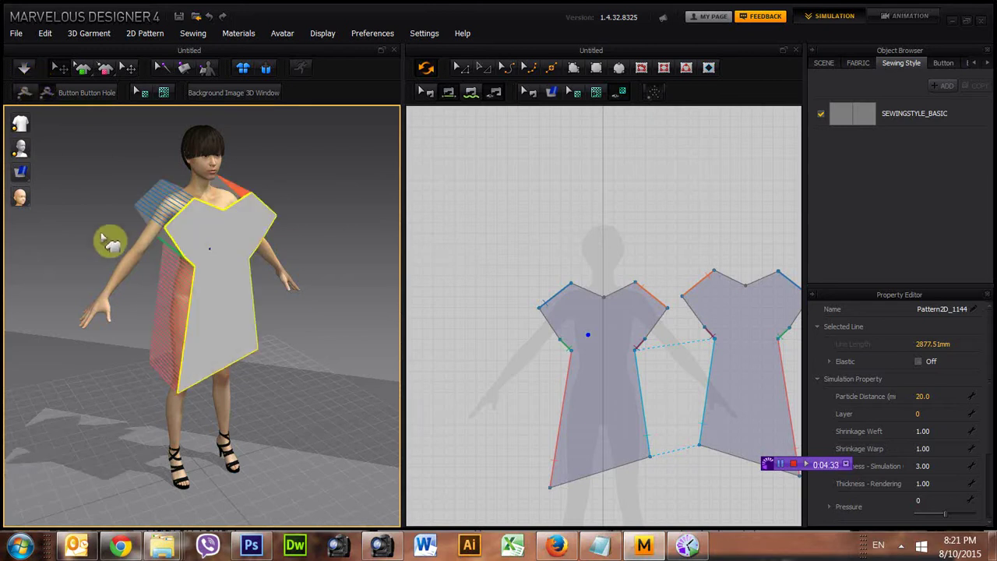
Shift the back dress piece sideways in the back view so it is centred behind the avatar's neck.
{"action": "right_click_drag", "start_coordinate": [107, 239], "coordinate": [245, 247]}
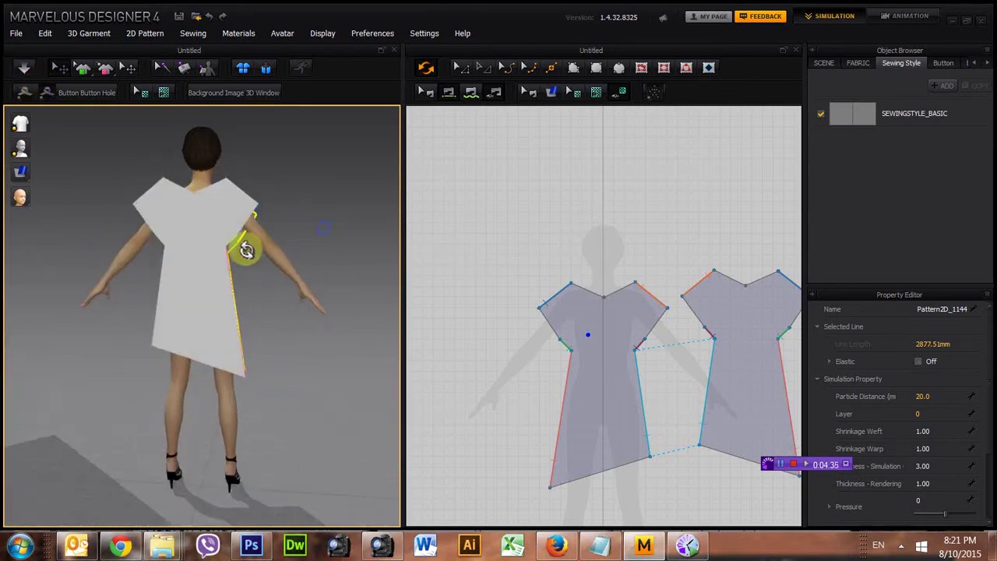
{"action": "right_click", "coordinate": [147, 160]}
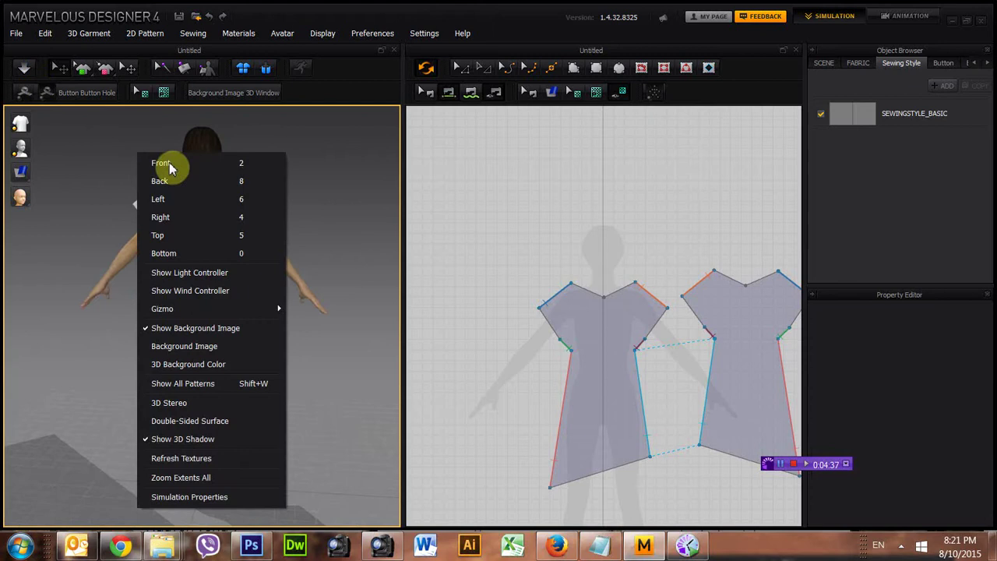
{"action": "left_click", "coordinate": [177, 186]}
{"action": "left_click", "coordinate": [195, 225]}
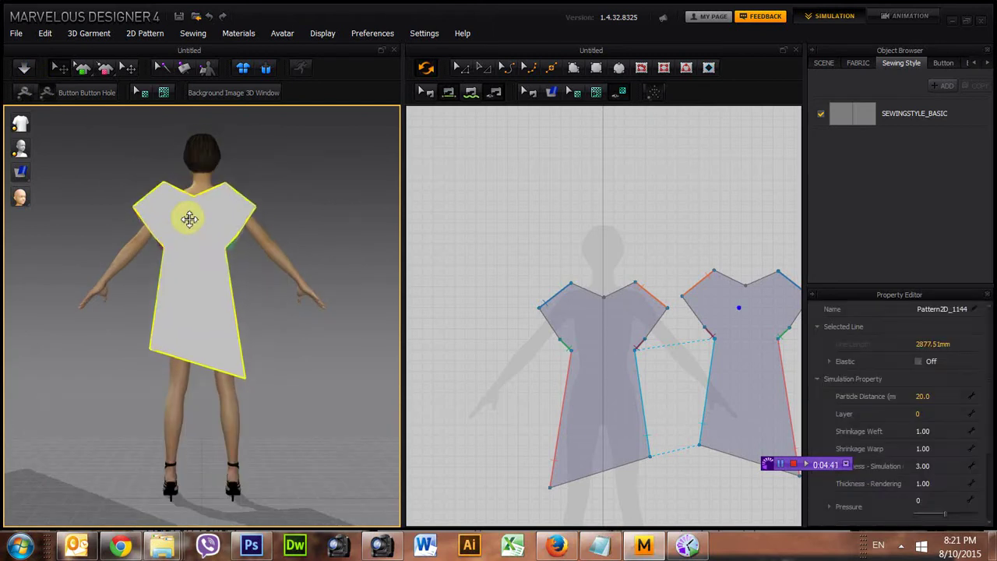
{"action": "left_click_drag", "start_coordinate": [194, 219], "coordinate": [197, 219]}
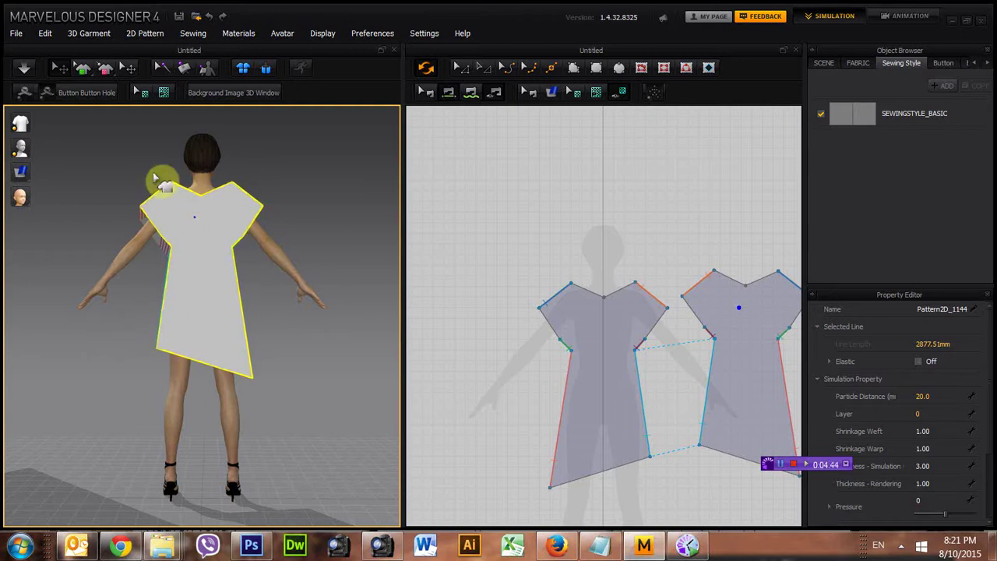
Raise the front dress piece toward the avatar's neck in the front view and simulate the garment.
{"action": "right_click", "coordinate": [129, 148]}
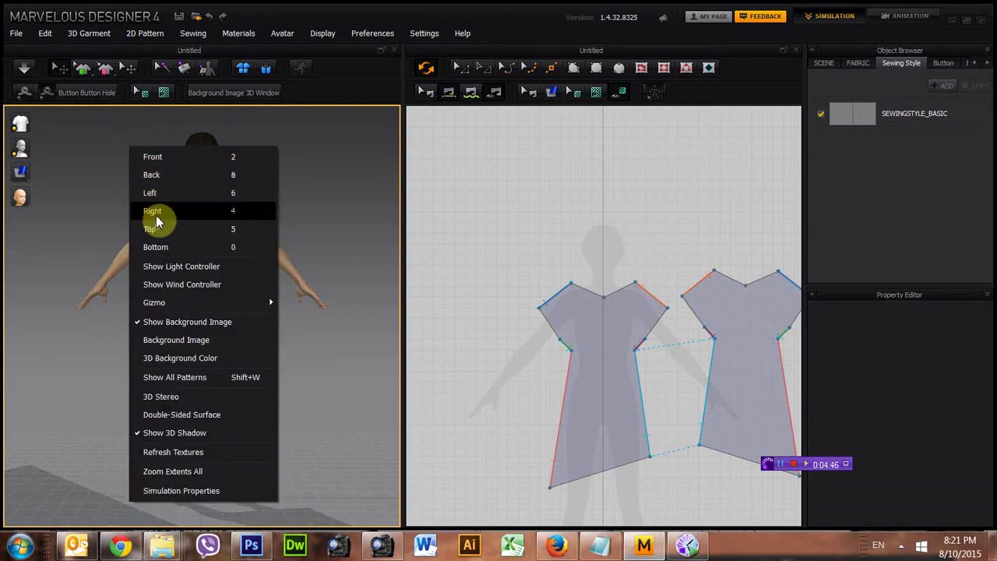
{"action": "left_click", "coordinate": [163, 156]}
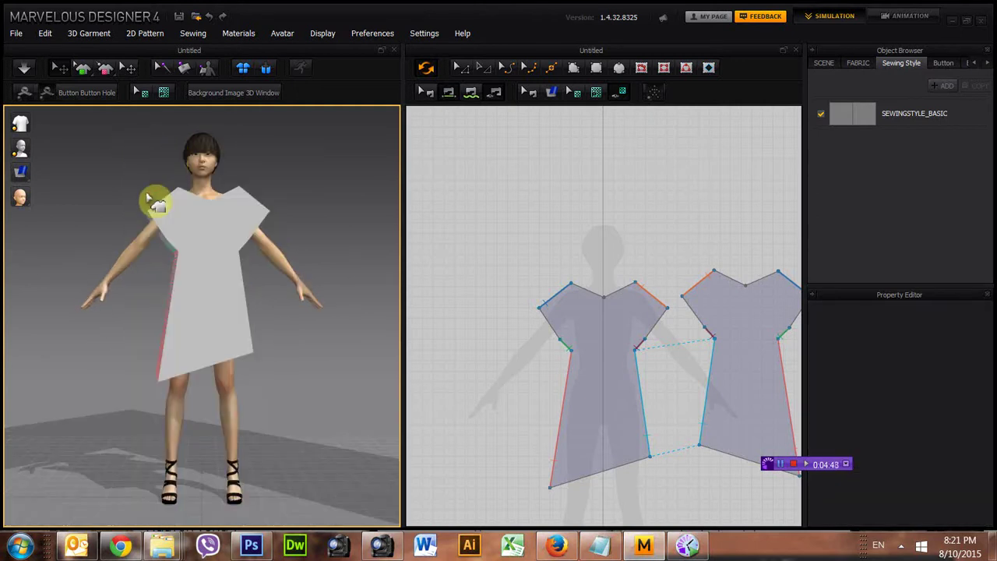
{"action": "left_click_drag", "start_coordinate": [185, 212], "coordinate": [180, 203]}
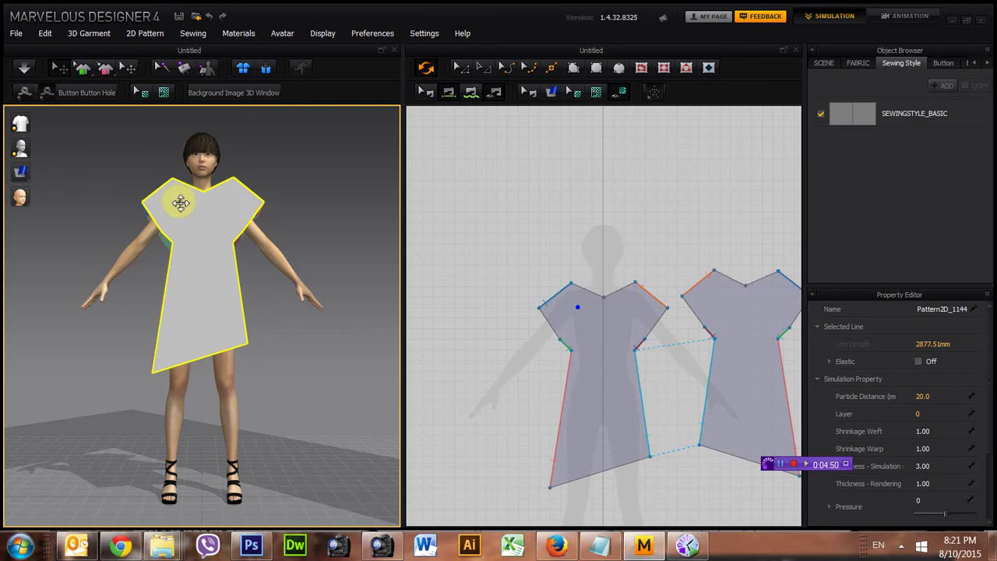
{"action": "left_click", "coordinate": [25, 70]}
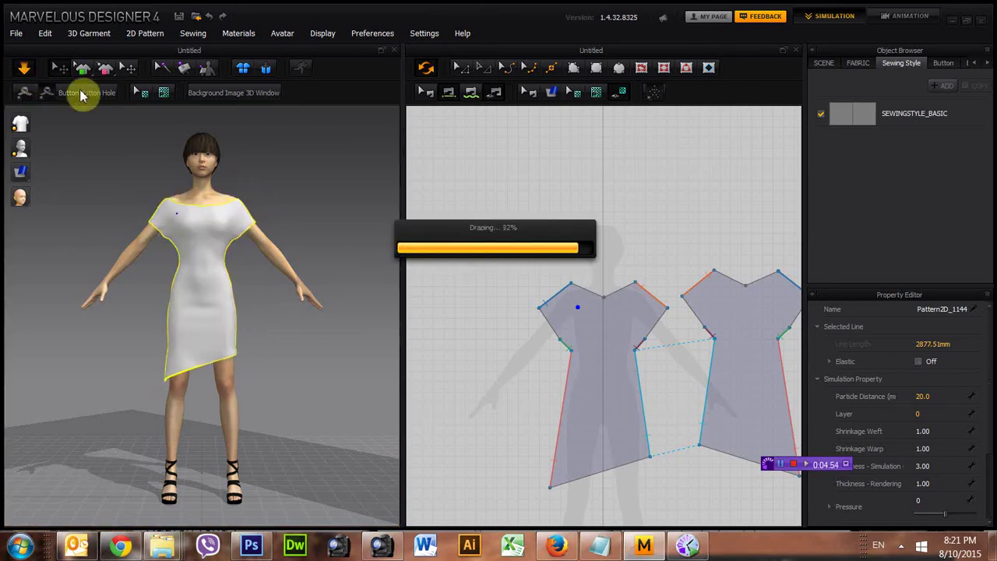
Clear the selection on the draped dress in the 3D view.
{"action": "right_click_drag", "start_coordinate": [319, 439], "coordinate": [291, 421]}
{"action": "right_click_drag", "start_coordinate": [346, 382], "coordinate": [323, 408]}
{"action": "left_click", "coordinate": [318, 392]}
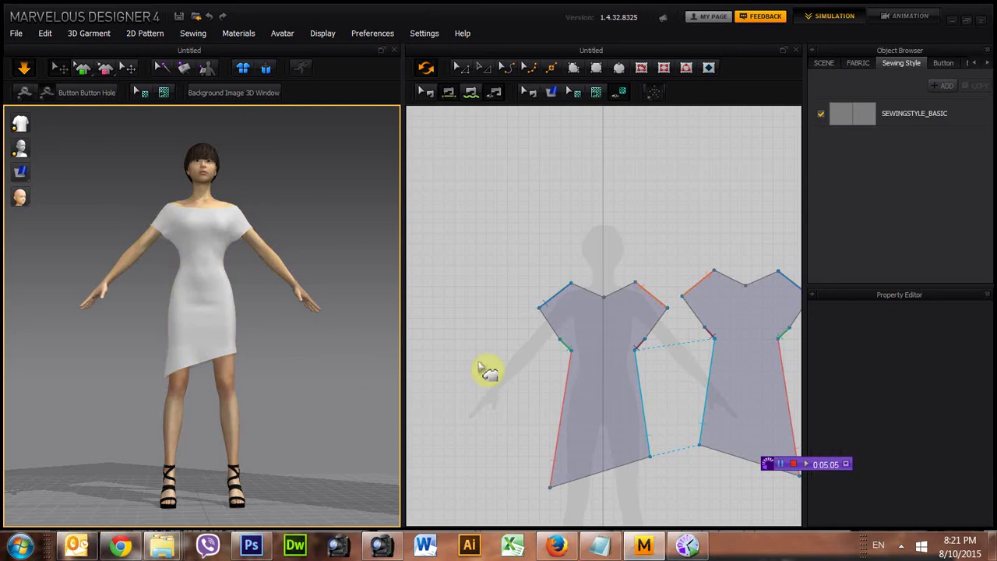
{"action": "left_click", "coordinate": [674, 484]}
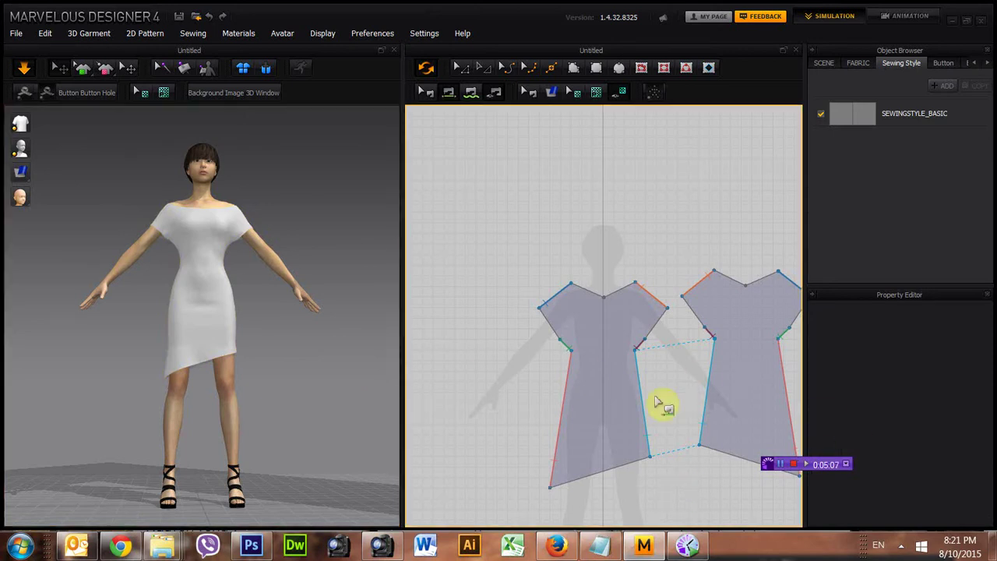
Draw a long, narrow rectangular strip about 1019 by 88 mm beneath the front dress pattern.
{"action": "left_click", "coordinate": [463, 74]}
{"action": "scroll", "coordinate": [647, 497], "scroll_direction": "up", "scroll_amount": 3}
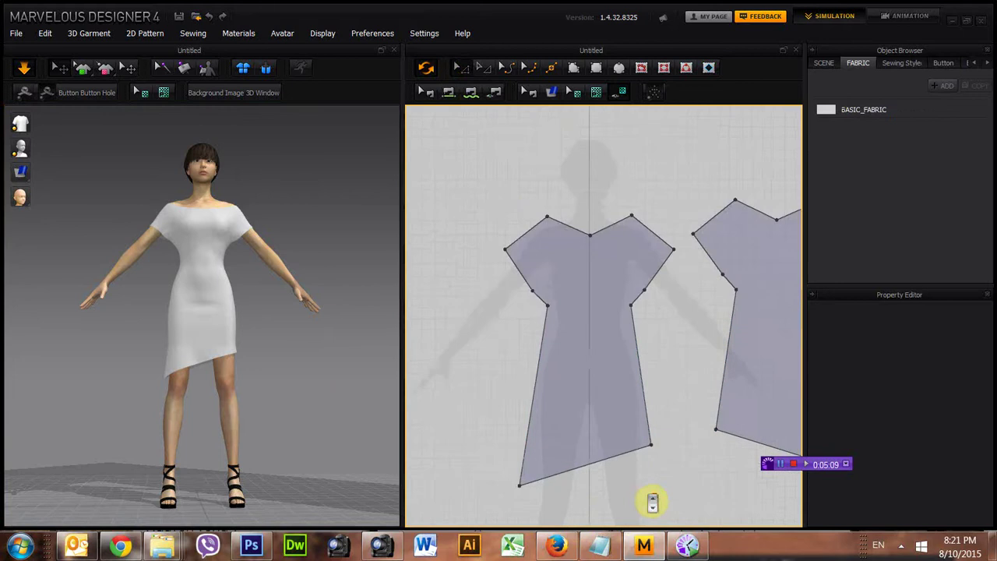
{"action": "scroll", "coordinate": [653, 503], "scroll_direction": "down", "scroll_amount": 3}
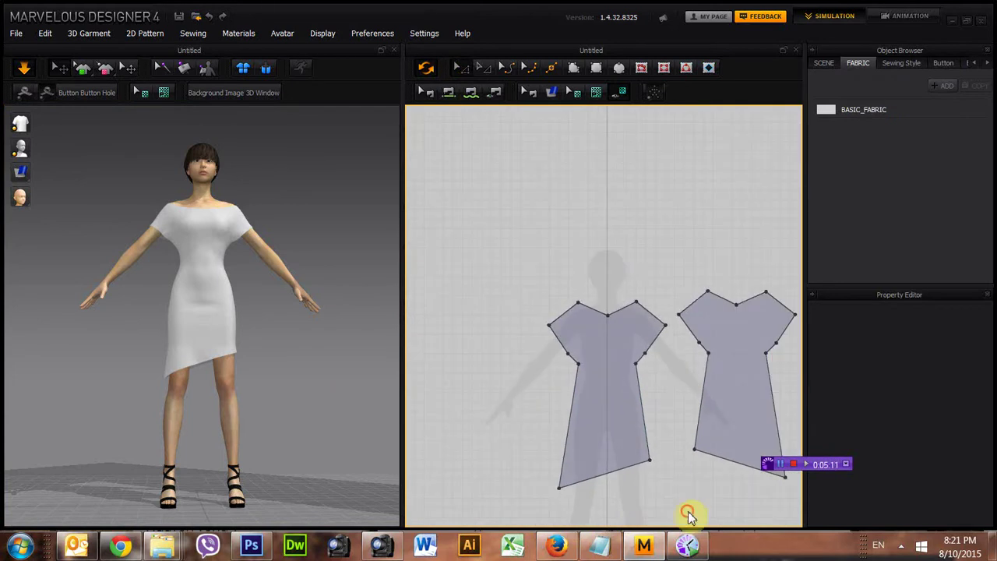
{"action": "scroll", "coordinate": [695, 518], "scroll_direction": "up", "scroll_amount": 3}
{"action": "scroll", "coordinate": [616, 510], "scroll_direction": "down", "scroll_amount": 4}
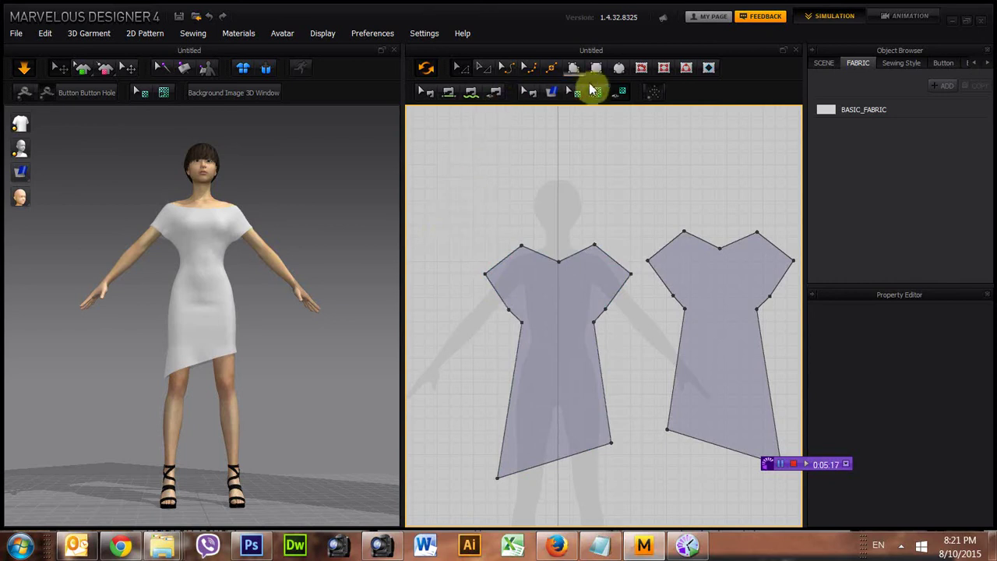
{"action": "left_click", "coordinate": [596, 69]}
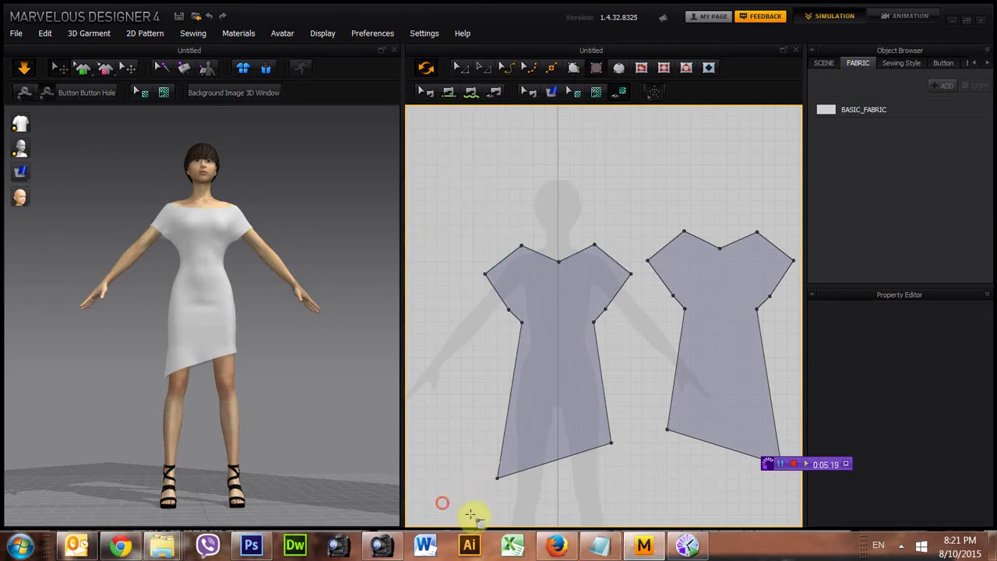
{"action": "left_click_drag", "start_coordinate": [470, 514], "coordinate": [689, 520]}
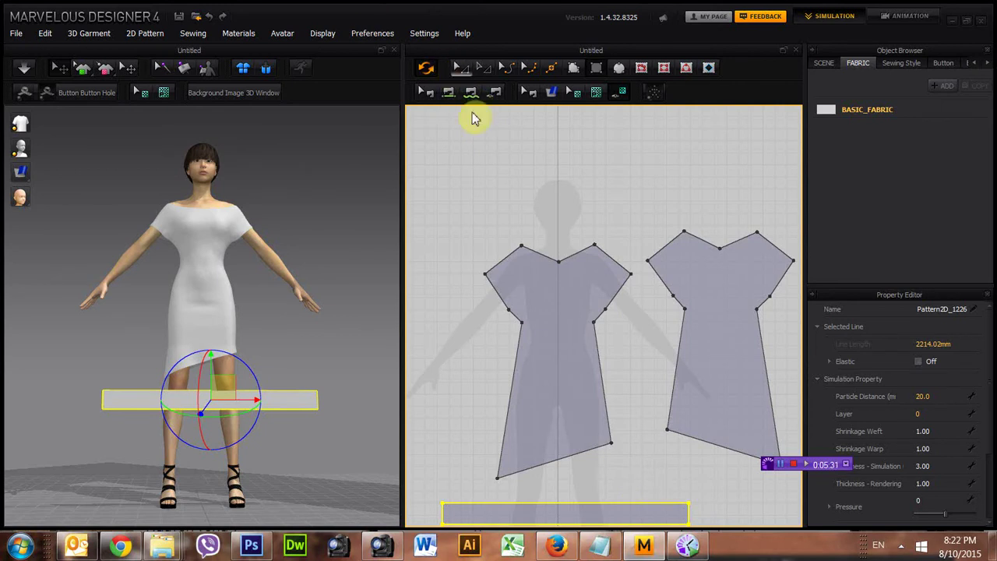
Paste a duplicate of the rectangular strip beneath the back dress pattern.
{"action": "left_click", "coordinate": [461, 67]}
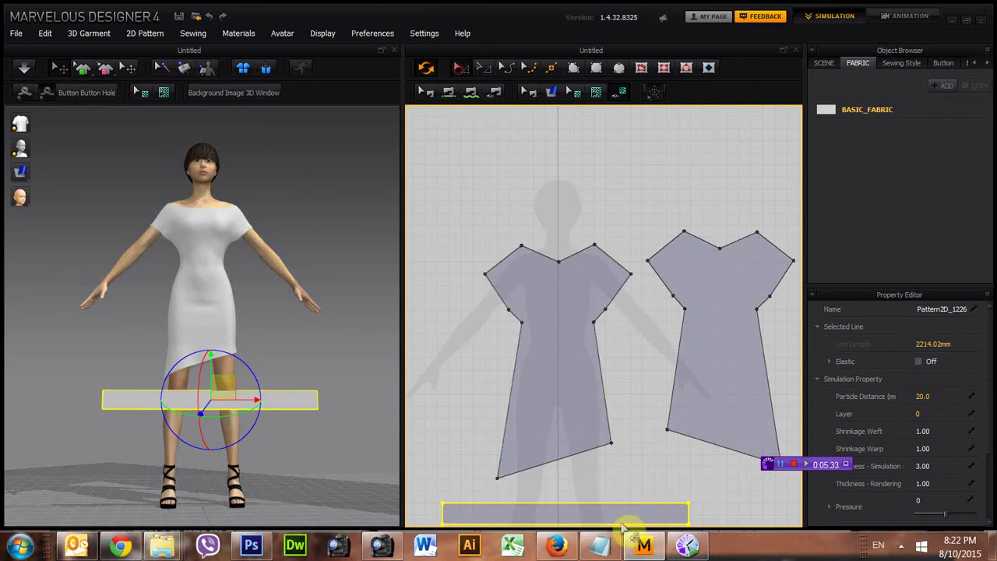
{"action": "key", "text": "ctrl+v"}
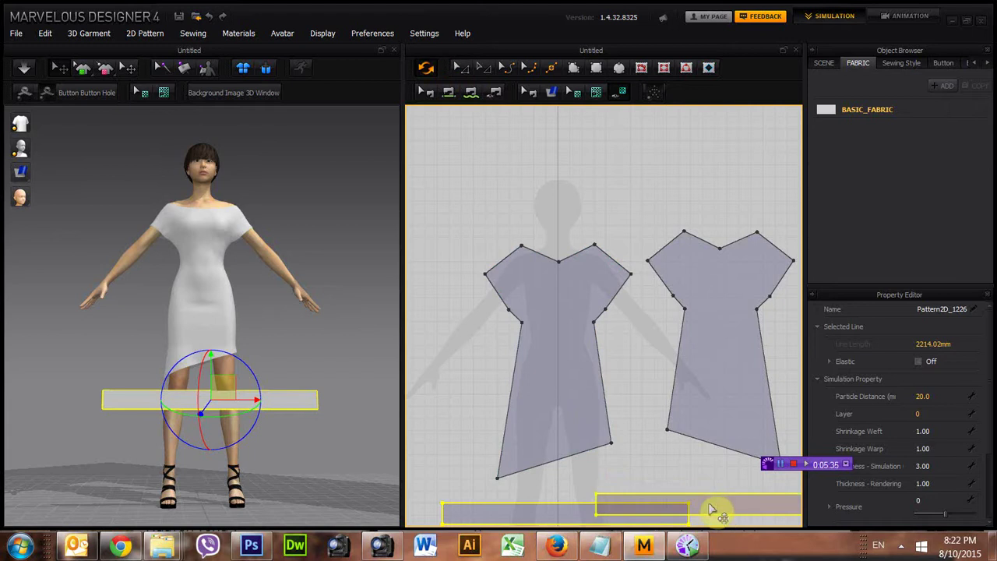
{"action": "left_click", "coordinate": [775, 480]}
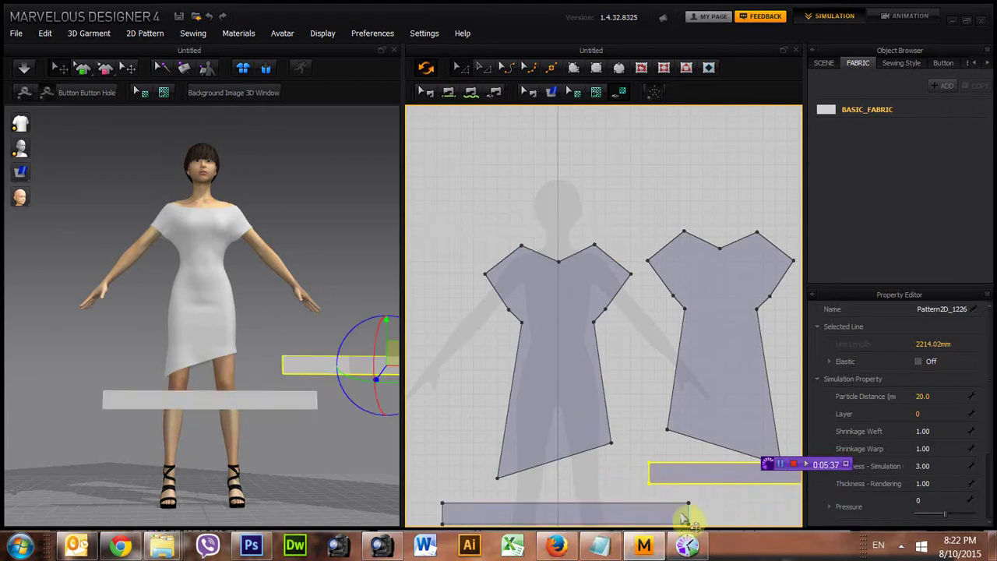
Move the duplicate strip in the 3D view across to the avatar and place it behind the legs near the hem.
{"action": "left_click", "coordinate": [318, 370]}
{"action": "left_click_drag", "start_coordinate": [318, 370], "coordinate": [160, 374]}
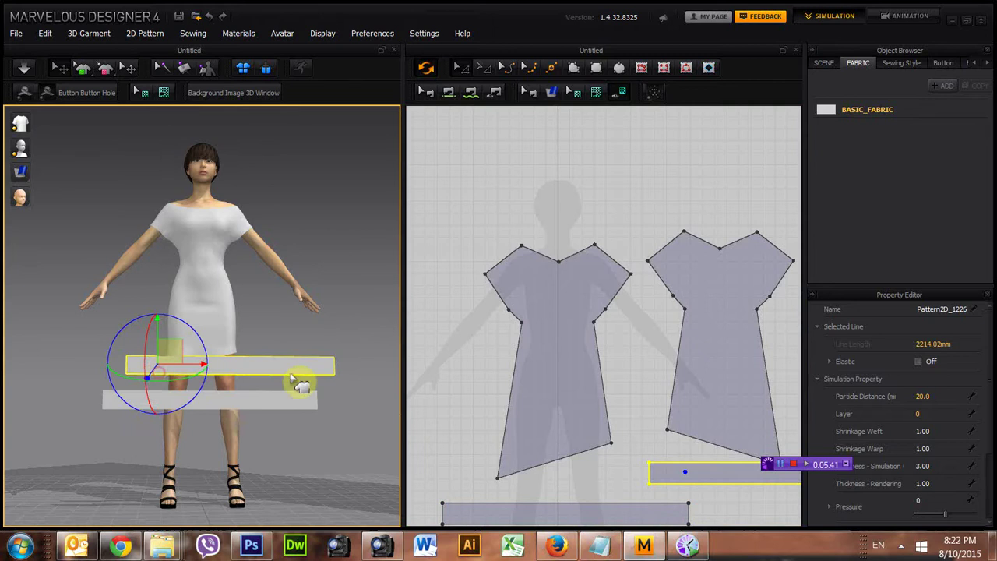
{"action": "right_click_drag", "start_coordinate": [174, 452], "coordinate": [397, 445]}
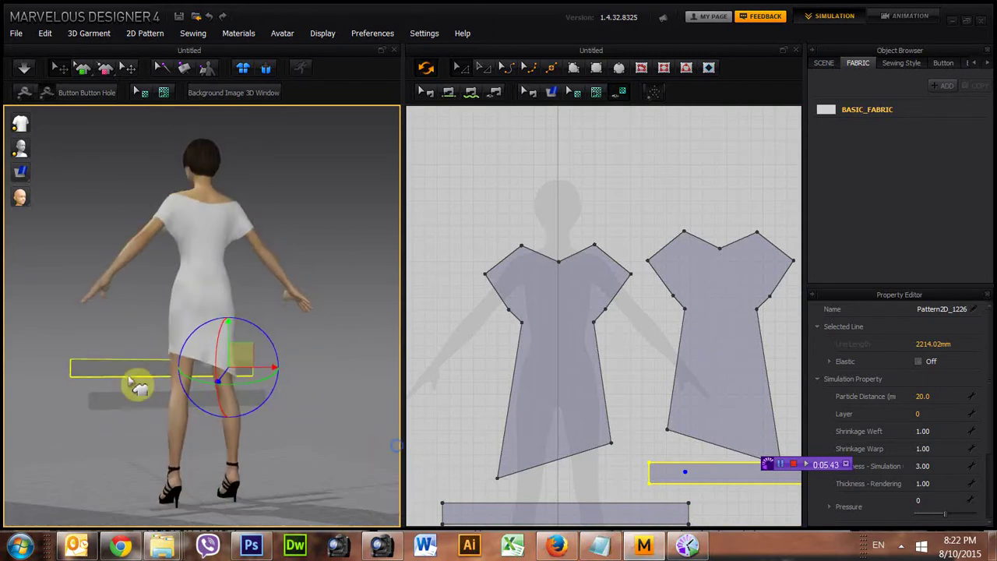
{"action": "left_click_drag", "start_coordinate": [204, 383], "coordinate": [178, 345]}
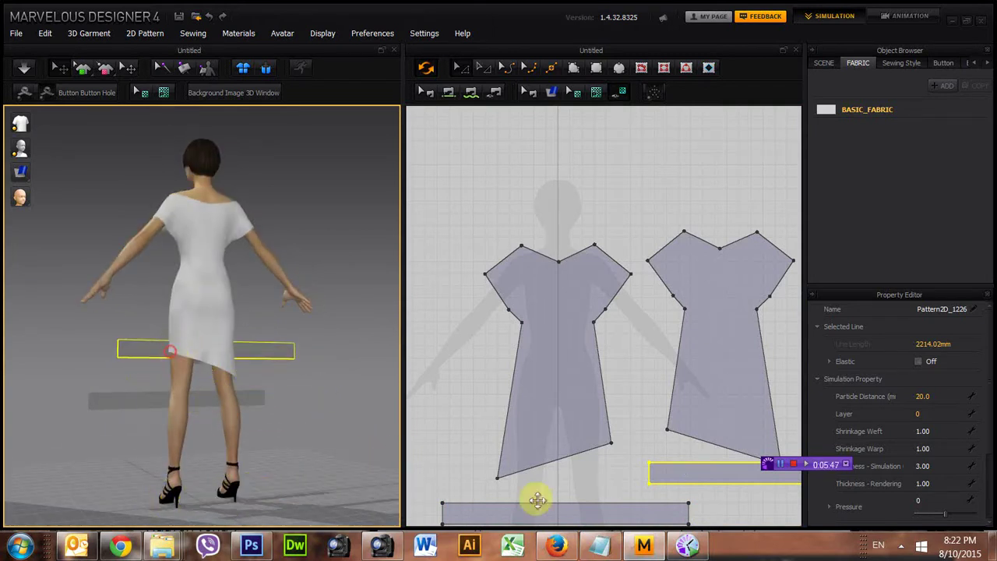
Move both strips closer to the hems of the front and back dress patterns in the 2D layout.
{"action": "left_click", "coordinate": [535, 516]}
{"action": "left_click_drag", "start_coordinate": [535, 517], "coordinate": [530, 496]}
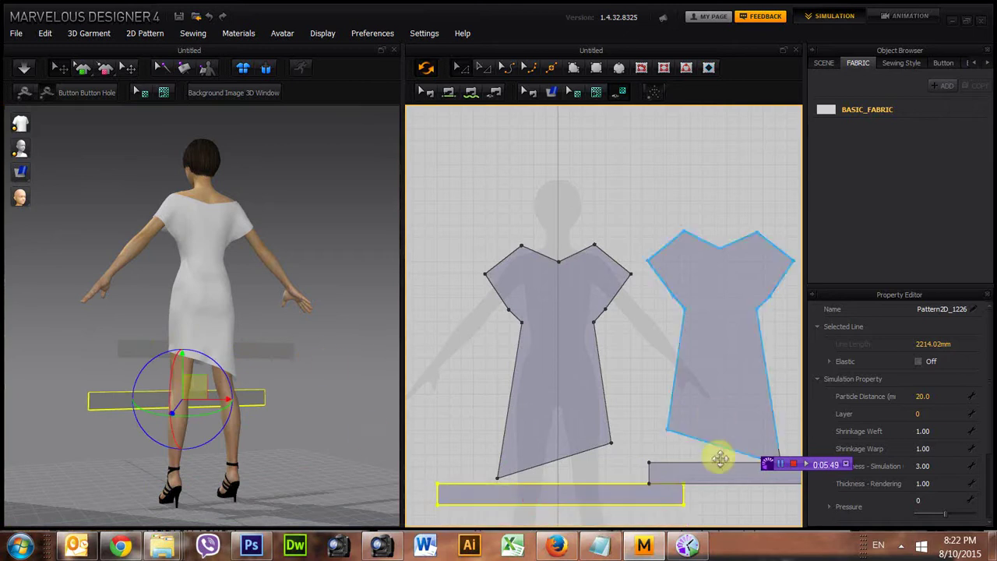
{"action": "left_click", "coordinate": [697, 473]}
{"action": "left_click_drag", "start_coordinate": [697, 473], "coordinate": [724, 460]}
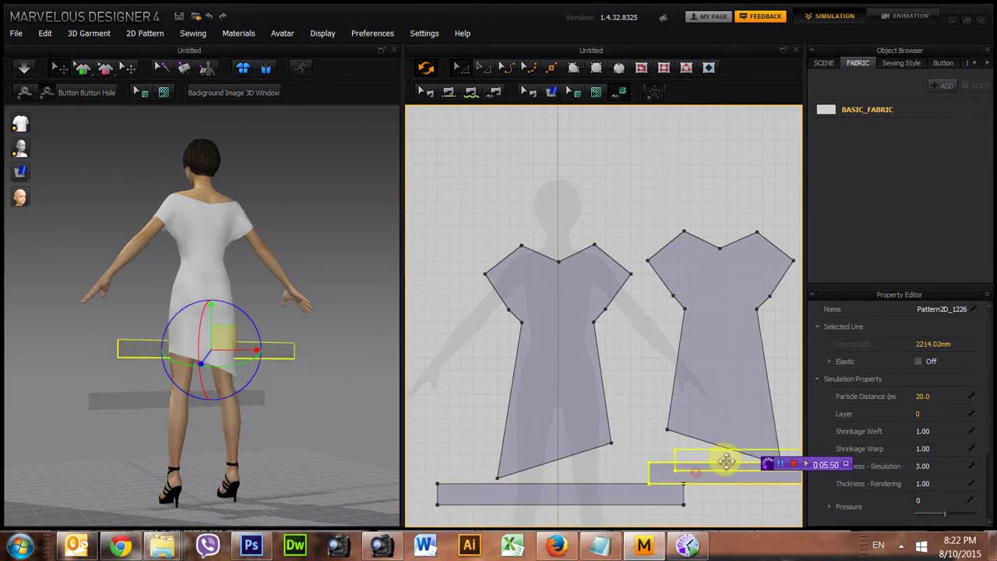
Nudge the back strip behind the avatar and raise the front strip toward the dress hem in the 3D view.
{"action": "right_click", "coordinate": [280, 337]}
{"action": "left_click", "coordinate": [335, 103]}
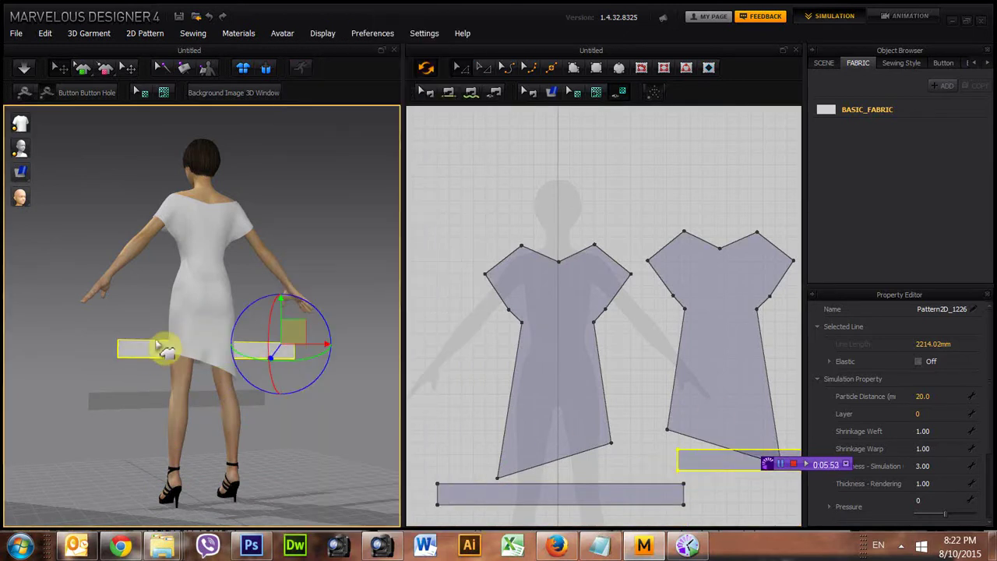
{"action": "left_click_drag", "start_coordinate": [155, 363], "coordinate": [130, 412]}
{"action": "right_click_drag", "start_coordinate": [129, 413], "coordinate": [341, 413]}
{"action": "left_click_drag", "start_coordinate": [233, 357], "coordinate": [240, 353]}
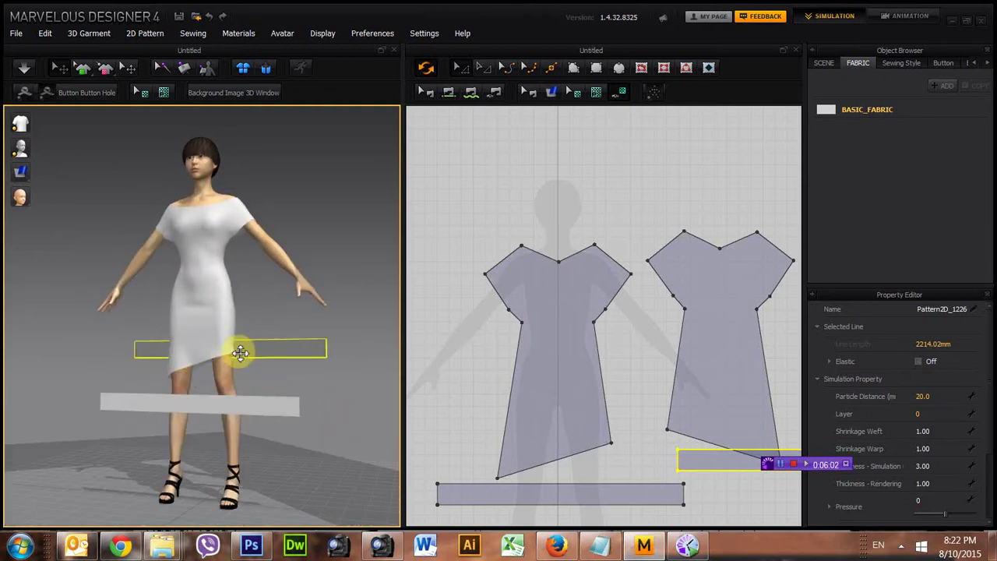
{"action": "left_click_drag", "start_coordinate": [225, 413], "coordinate": [234, 392]}
Keep the back strip level, centre it behind the avatar's legs and lower it slightly at the back hem.
{"action": "left_click", "coordinate": [290, 356]}
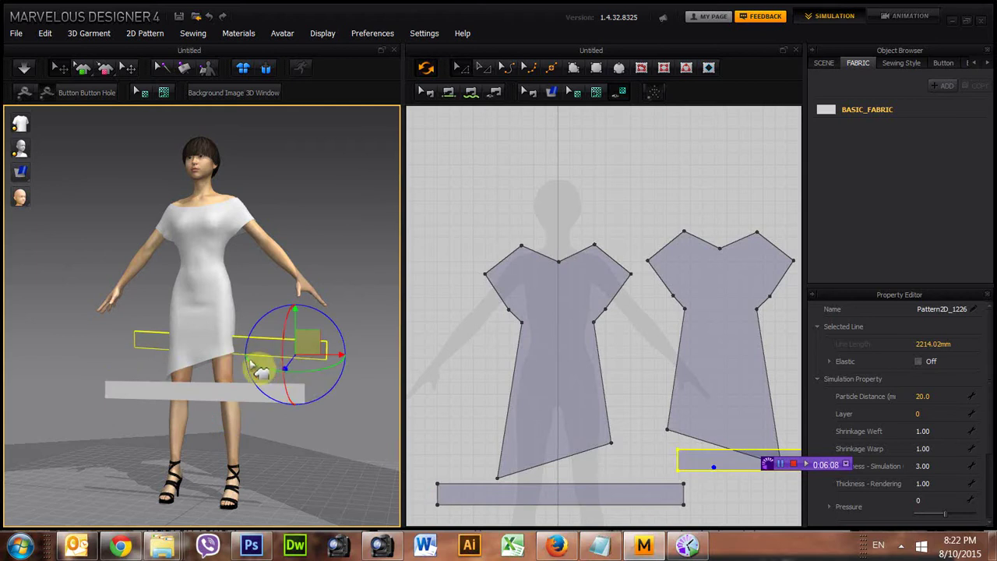
{"action": "left_click", "coordinate": [154, 291]}
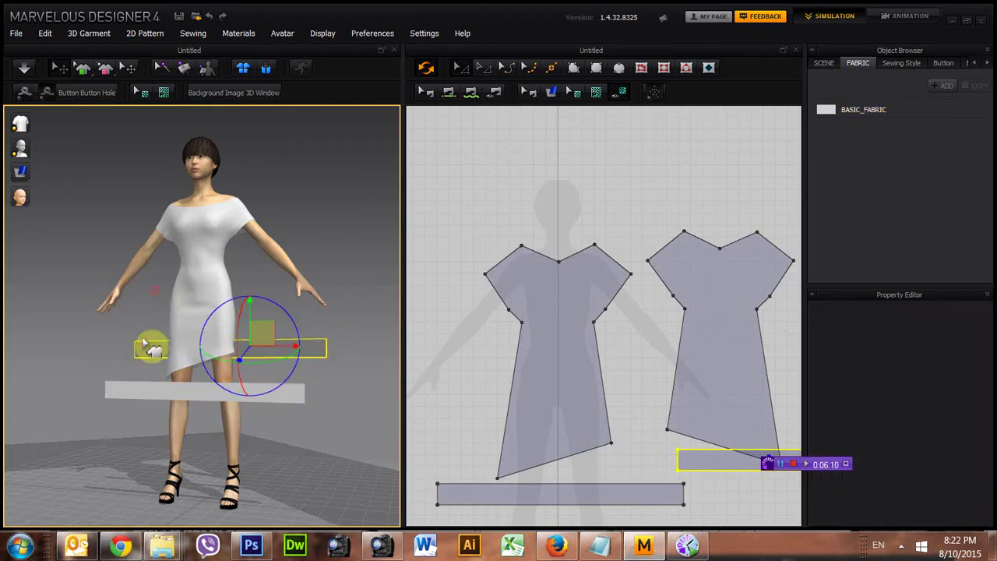
{"action": "left_click", "coordinate": [160, 357]}
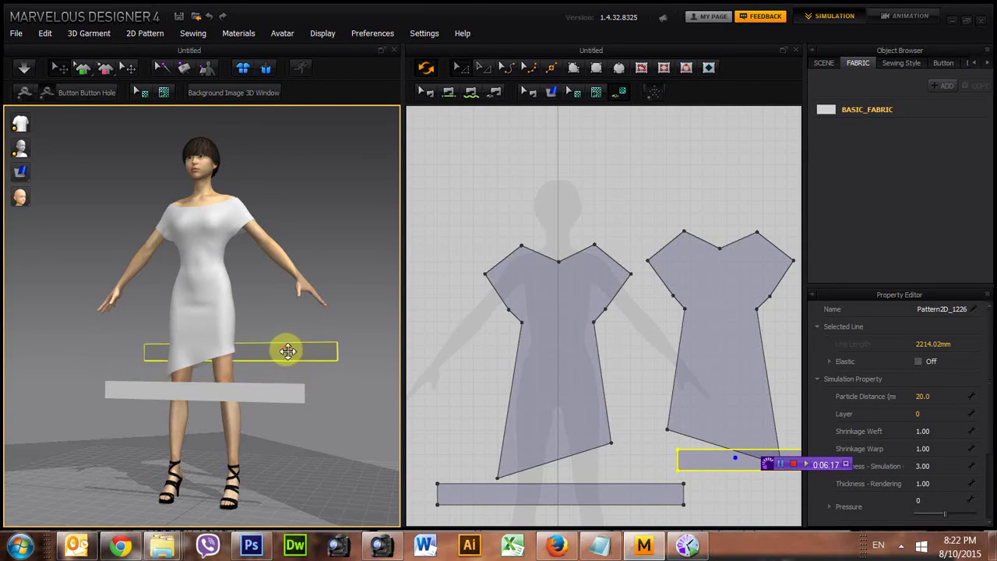
{"action": "right_click_drag", "start_coordinate": [73, 338], "coordinate": [104, 353]}
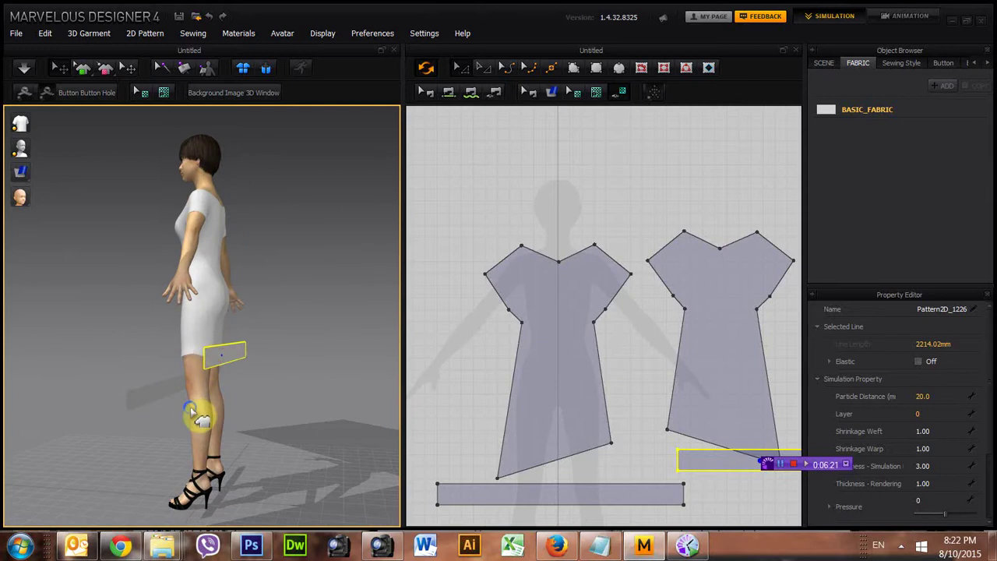
{"action": "right_click_drag", "start_coordinate": [196, 412], "coordinate": [89, 416]}
{"action": "left_click_drag", "start_coordinate": [122, 356], "coordinate": [148, 357]}
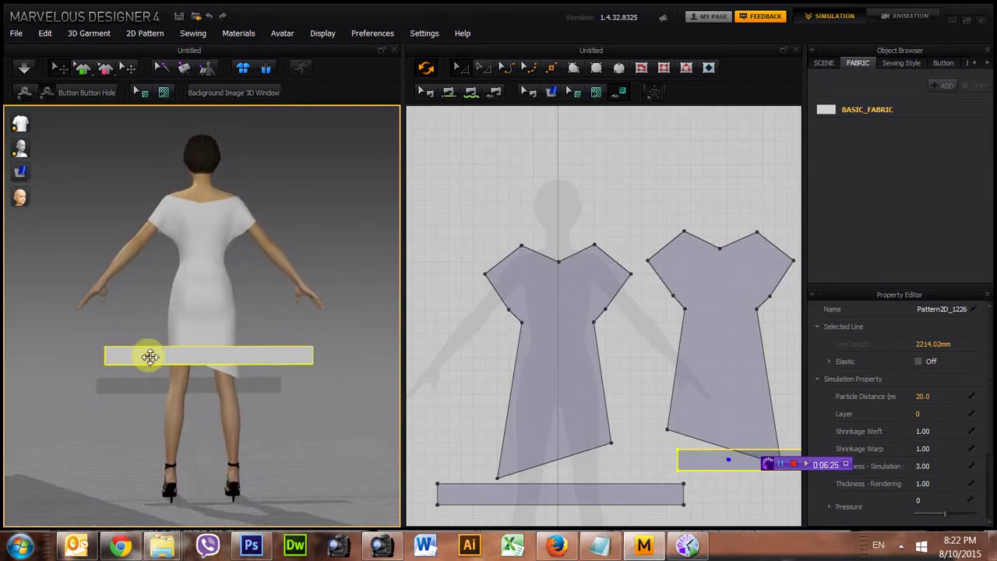
{"action": "left_click", "coordinate": [127, 385]}
{"action": "left_click", "coordinate": [242, 358]}
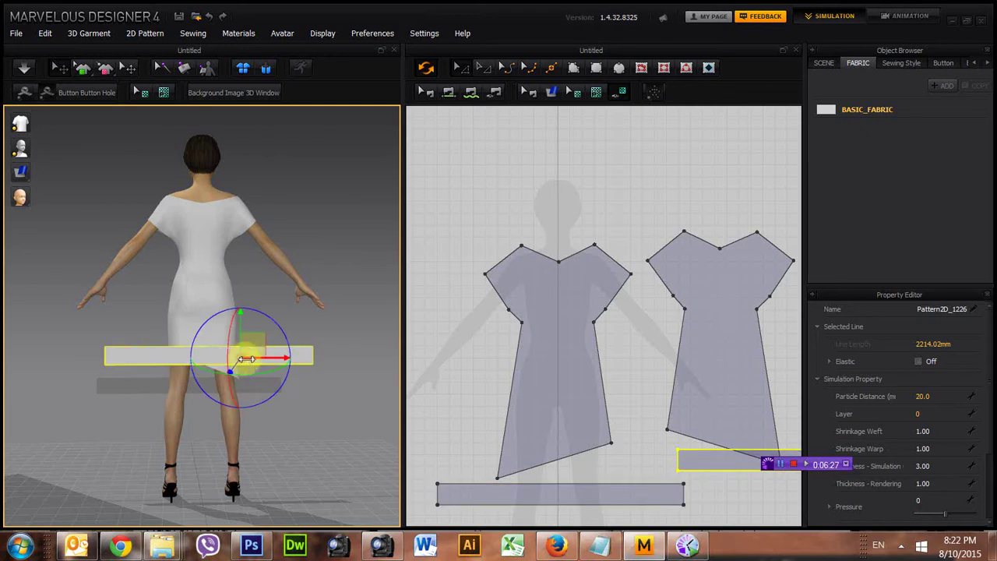
{"action": "mouse_move", "coordinate": [205, 362]}
{"action": "left_mouse_down"}
{"action": "mouse_move", "coordinate": [208, 374]}
{"action": "mouse_move", "coordinate": [206, 360]}
{"action": "left_mouse_up"}
Raise the front strip to the level of the dress hem in the front view and centre it on the avatar.
{"action": "right_click", "coordinate": [116, 429]}
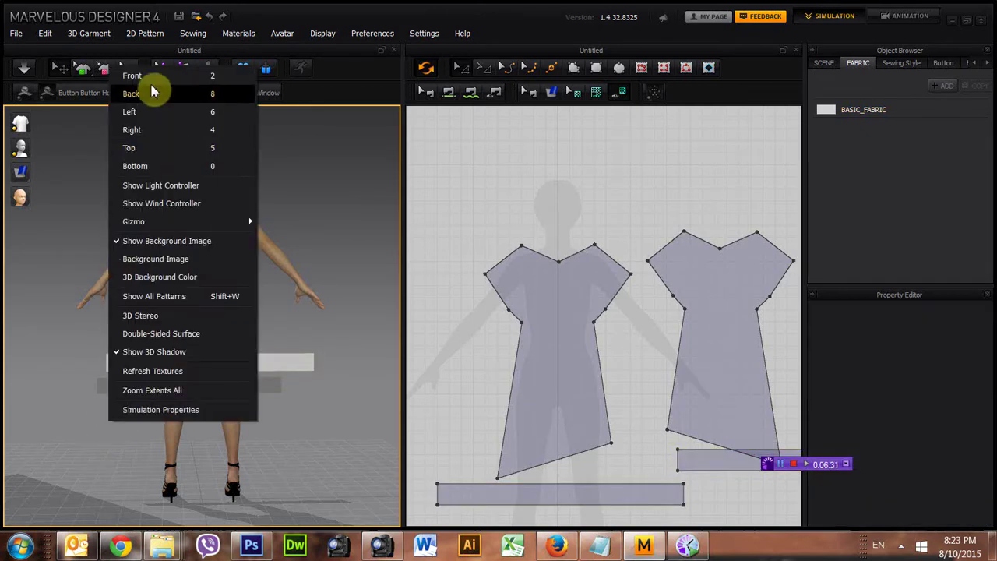
{"action": "left_click", "coordinate": [151, 75]}
{"action": "left_click_drag", "start_coordinate": [191, 383], "coordinate": [180, 359]}
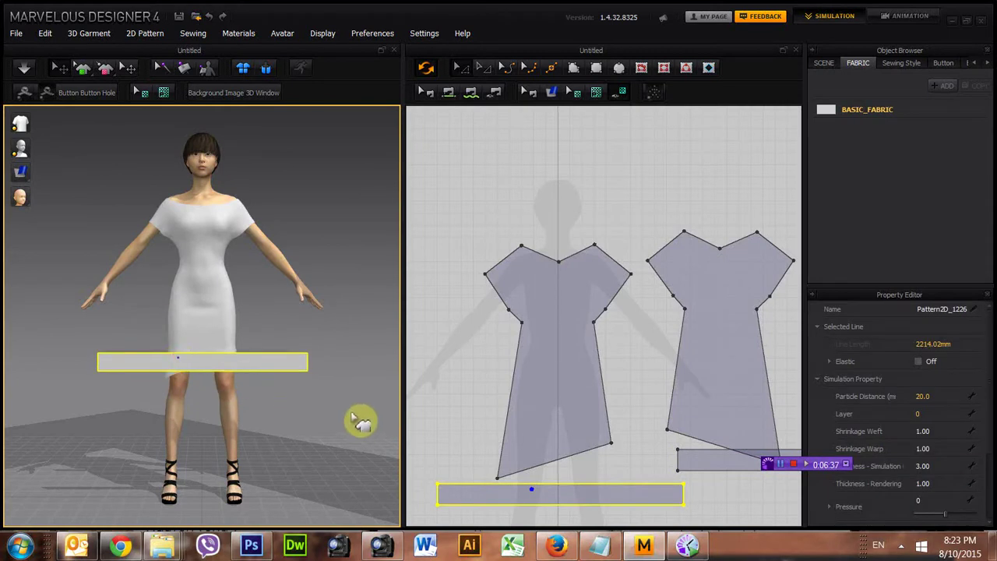
Sew the upper edges of the two strips to the slanted hems of the front and back dress patterns.
{"action": "left_click", "coordinate": [448, 92]}
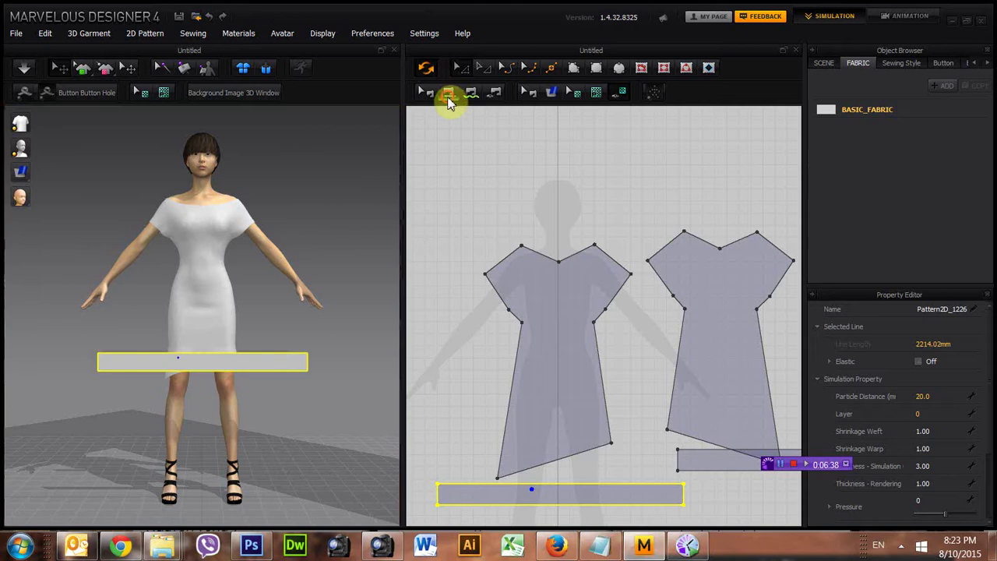
{"action": "left_click", "coordinate": [556, 487]}
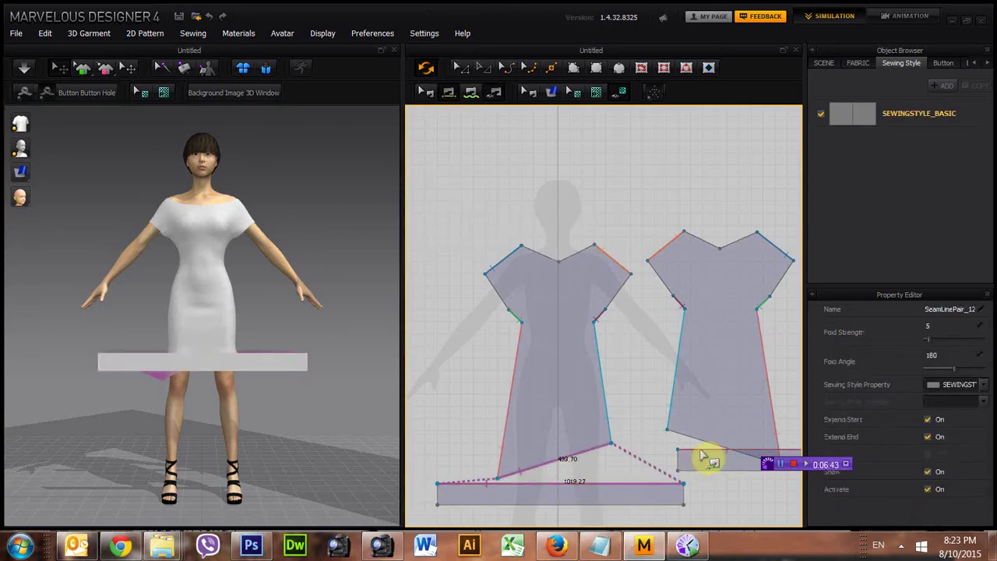
{"action": "right_click_drag", "start_coordinate": [156, 441], "coordinate": [304, 466]}
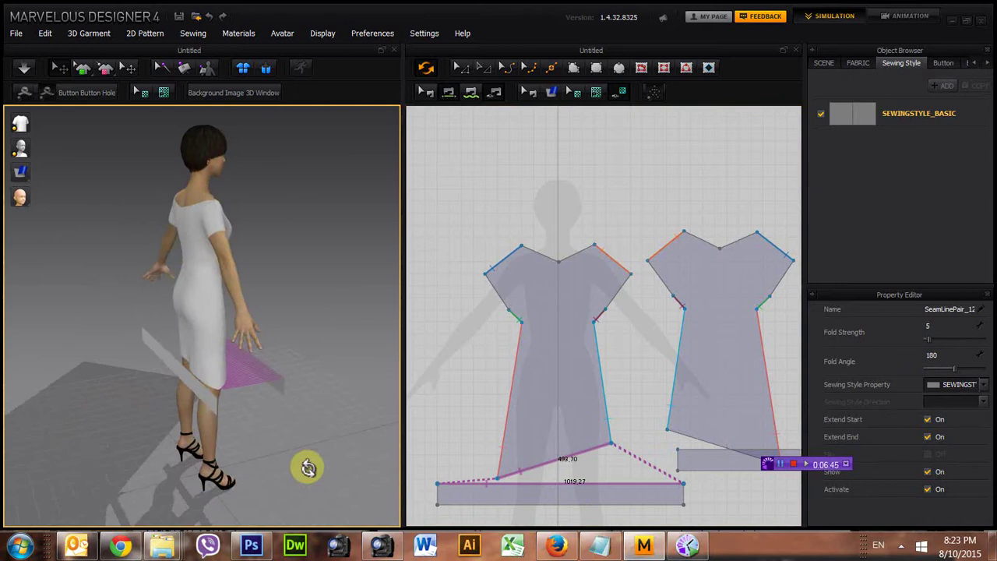
{"action": "left_click", "coordinate": [694, 456]}
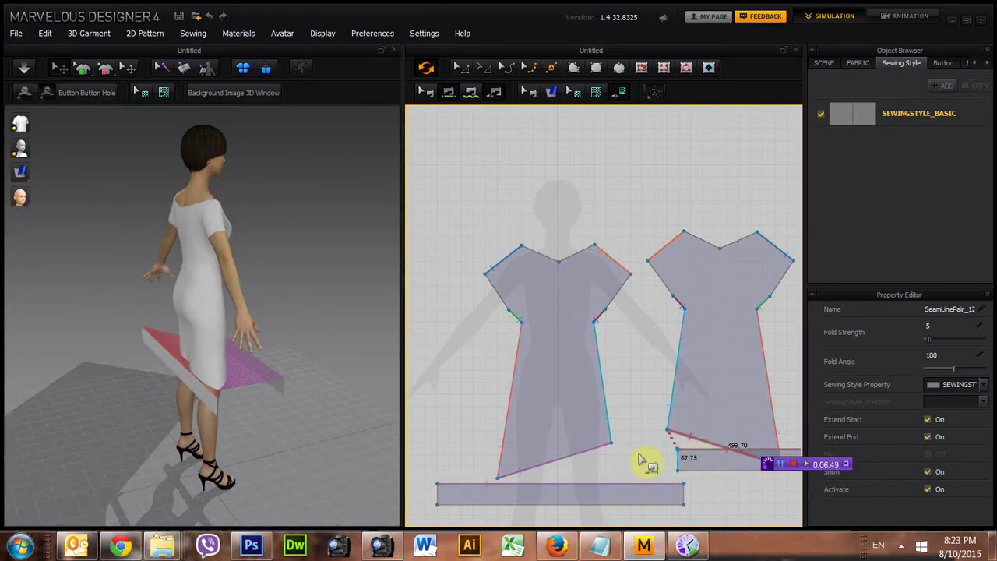
Sew the left short edge of the front strip to the right short edge of the back strip.
{"action": "left_click", "coordinate": [440, 501]}
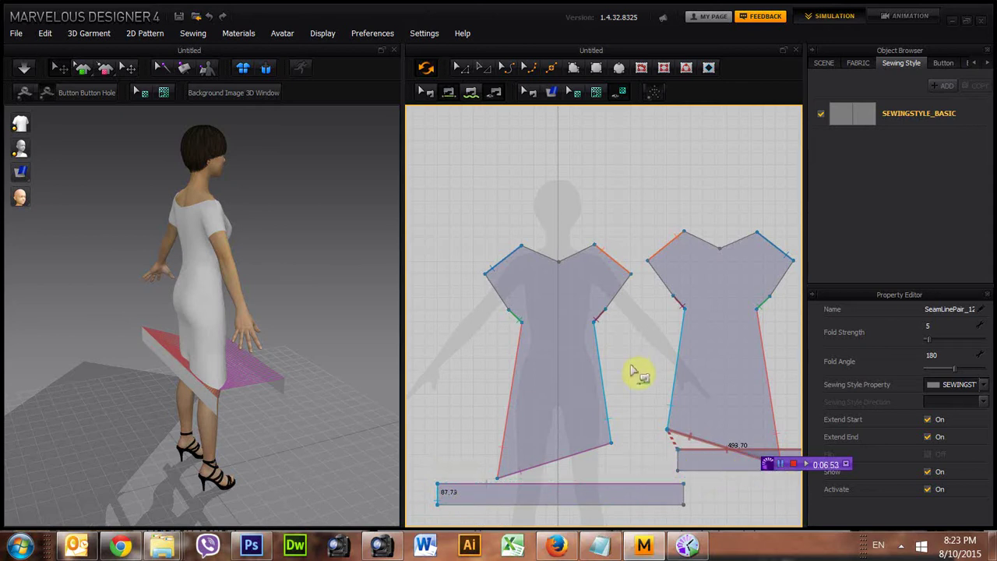
{"action": "scroll", "coordinate": [636, 374], "scroll_direction": "up", "scroll_amount": 2}
{"action": "scroll", "coordinate": [635, 374], "scroll_direction": "down", "scroll_amount": 4}
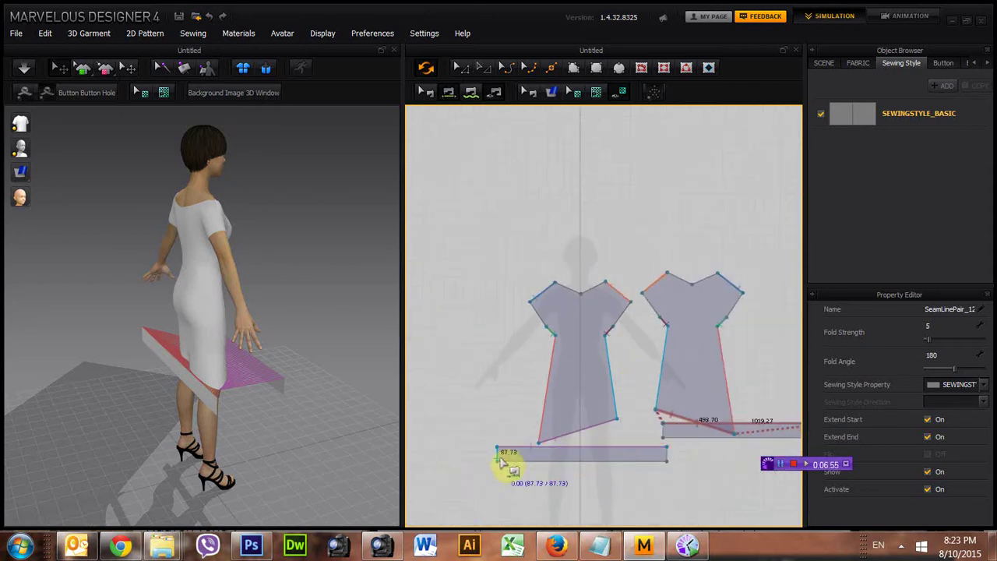
{"action": "left_click", "coordinate": [505, 458]}
{"action": "scroll", "coordinate": [742, 450], "scroll_direction": "down", "scroll_amount": 4}
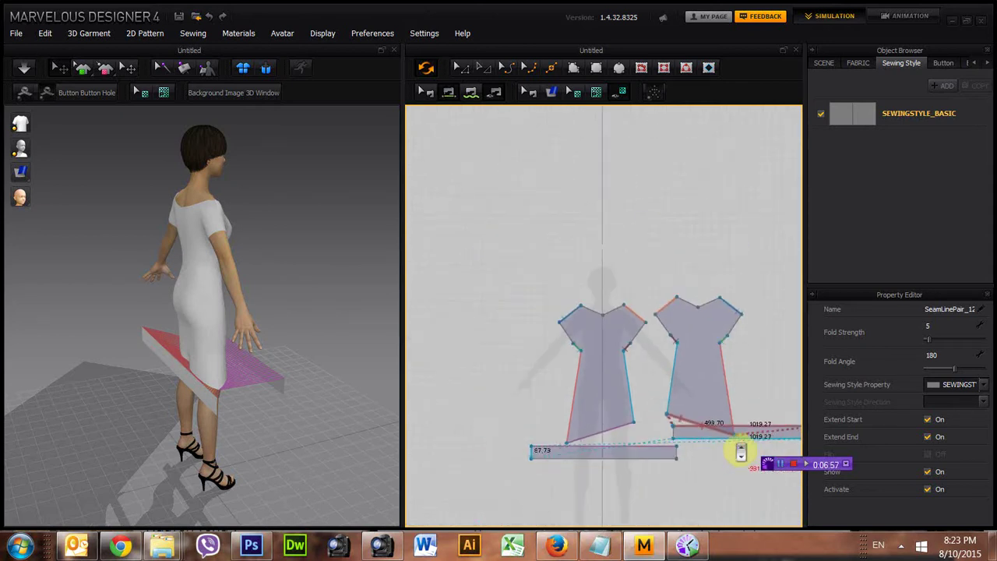
{"action": "scroll", "coordinate": [493, 497], "scroll_direction": "down", "scroll_amount": 2}
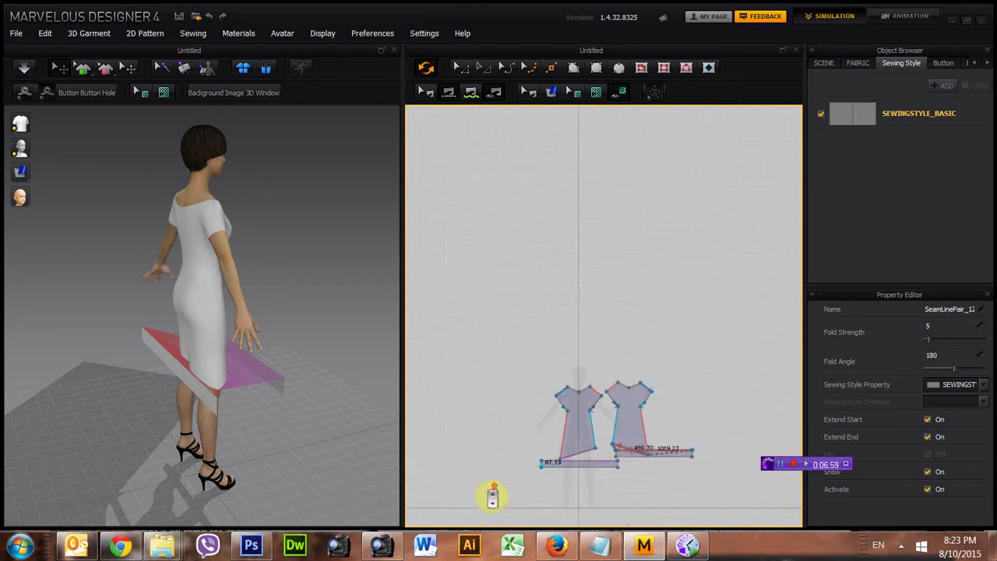
{"action": "scroll", "coordinate": [705, 472], "scroll_direction": "up", "scroll_amount": 4}
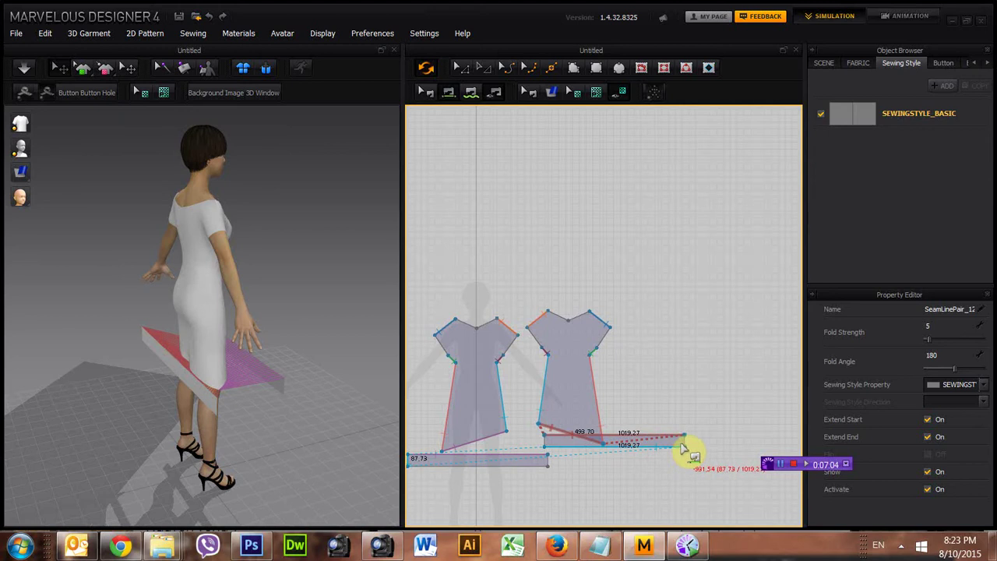
{"action": "left_click", "coordinate": [684, 447]}
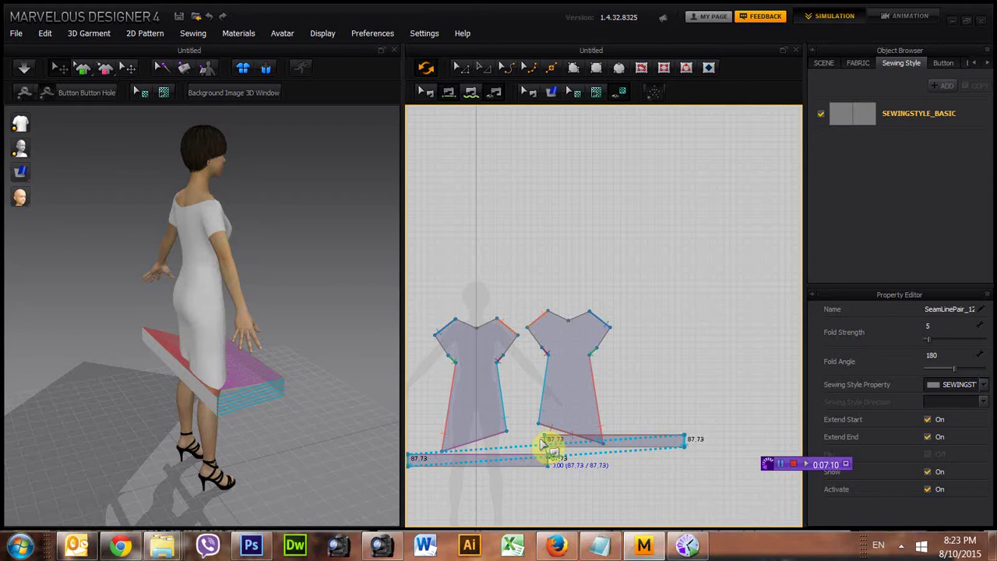
Sew the right short edge of the front strip to the left short edge of the back strip.
{"action": "right_click_drag", "start_coordinate": [132, 444], "coordinate": [362, 456]}
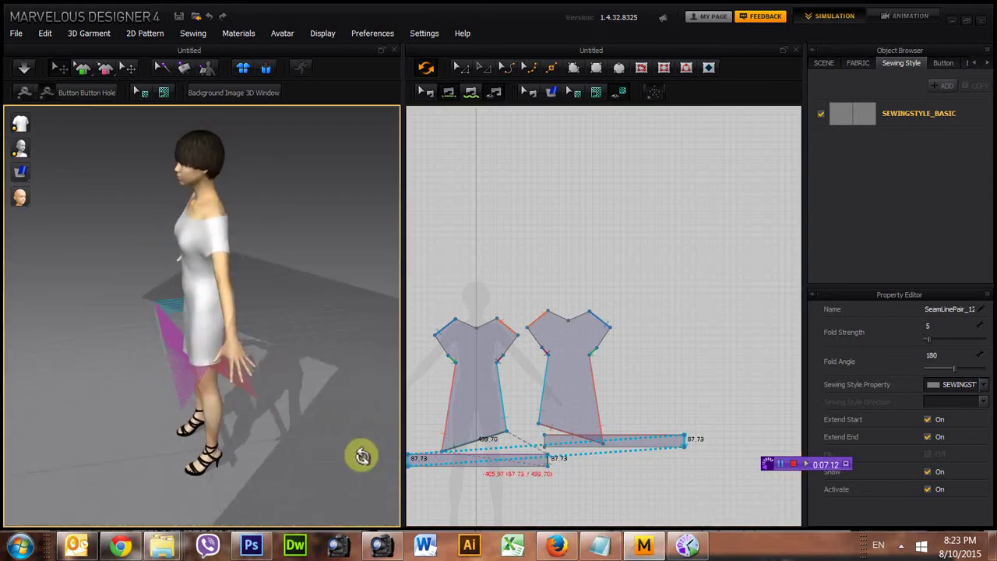
{"action": "left_click", "coordinate": [550, 458]}
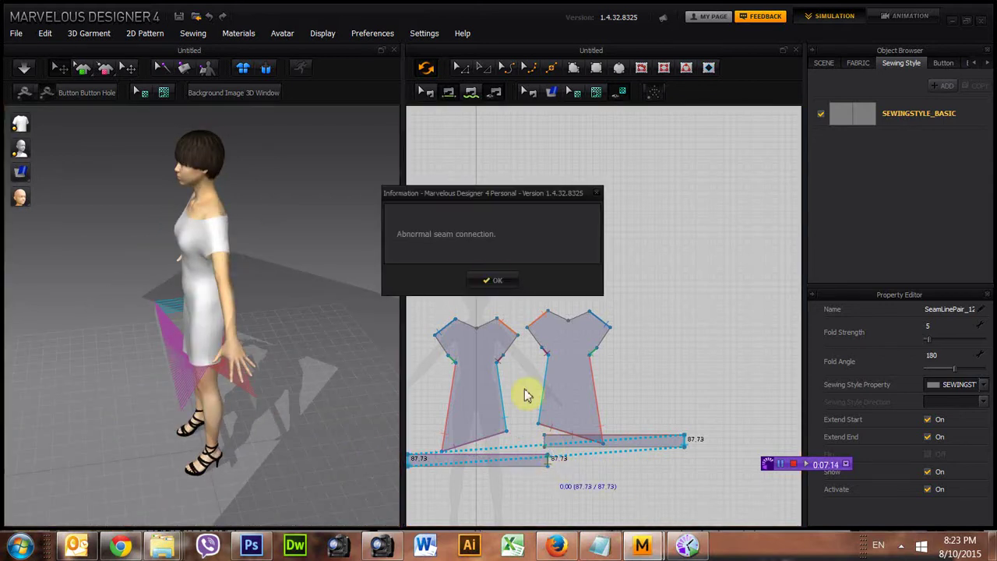
{"action": "left_click", "coordinate": [491, 280]}
{"action": "left_click", "coordinate": [543, 463]}
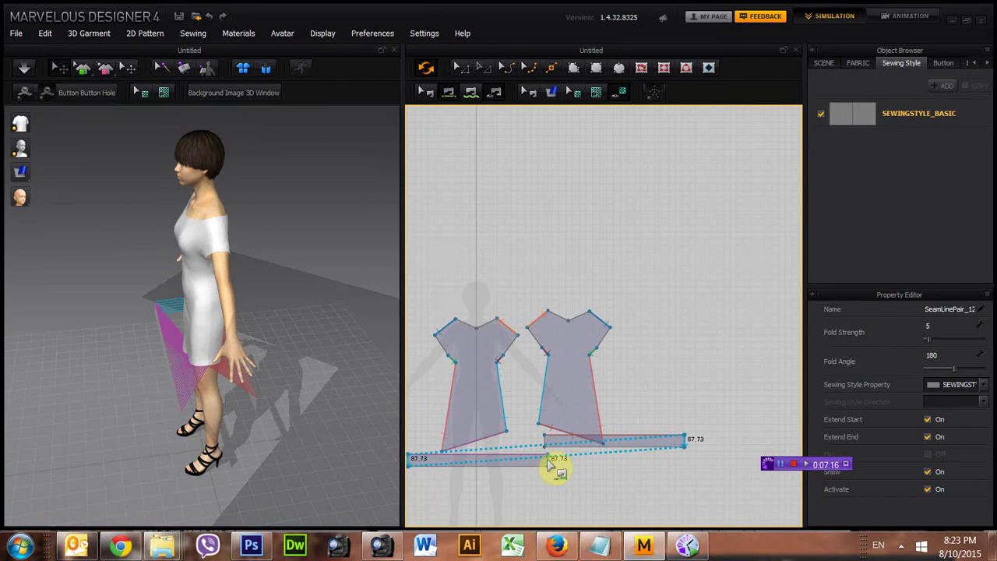
{"action": "left_click", "coordinate": [546, 442]}
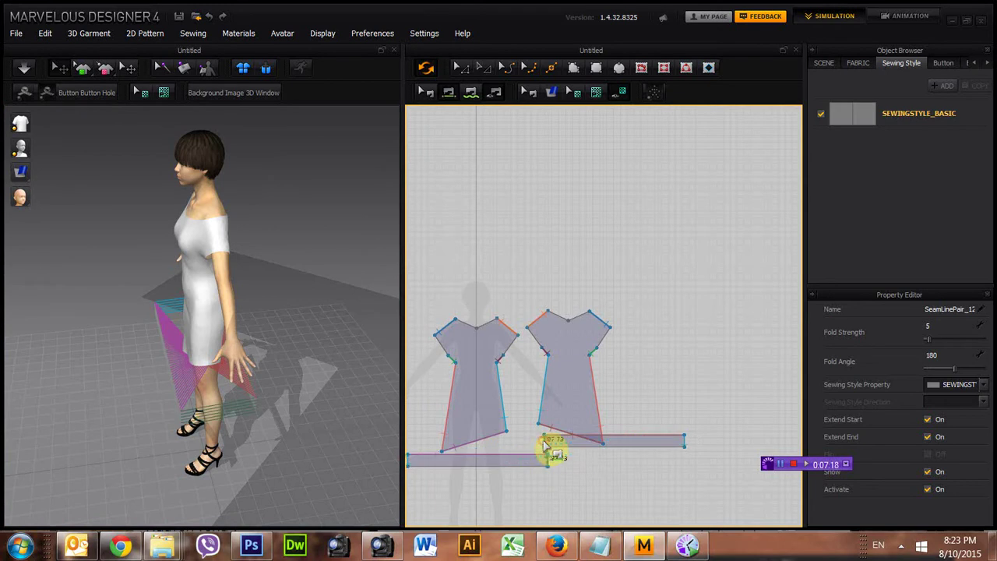
Run the simulation to drape the sewn ruffle and inspect the dress hem from several angles.
{"action": "right_click_drag", "start_coordinate": [205, 463], "coordinate": [356, 436]}
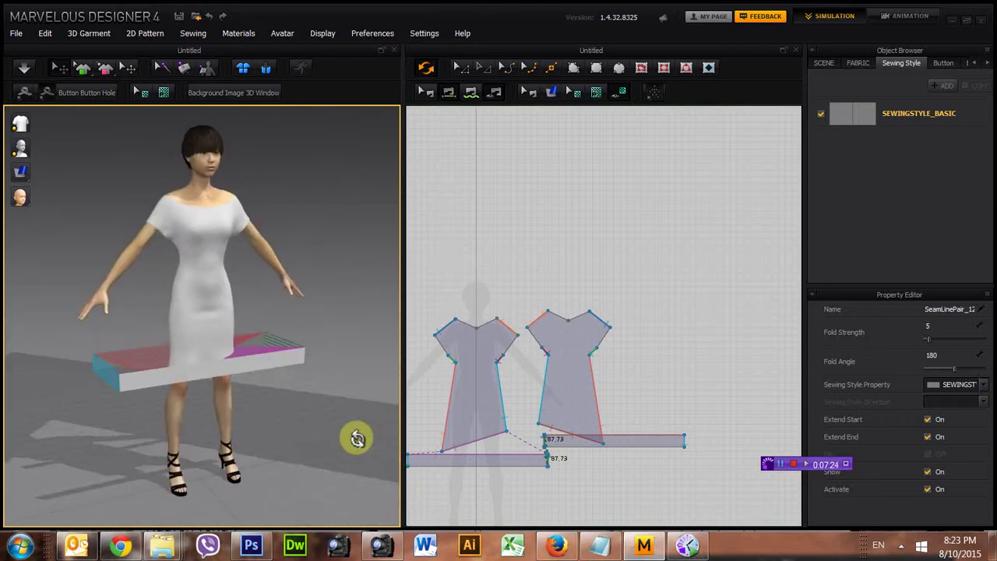
{"action": "left_click", "coordinate": [26, 70]}
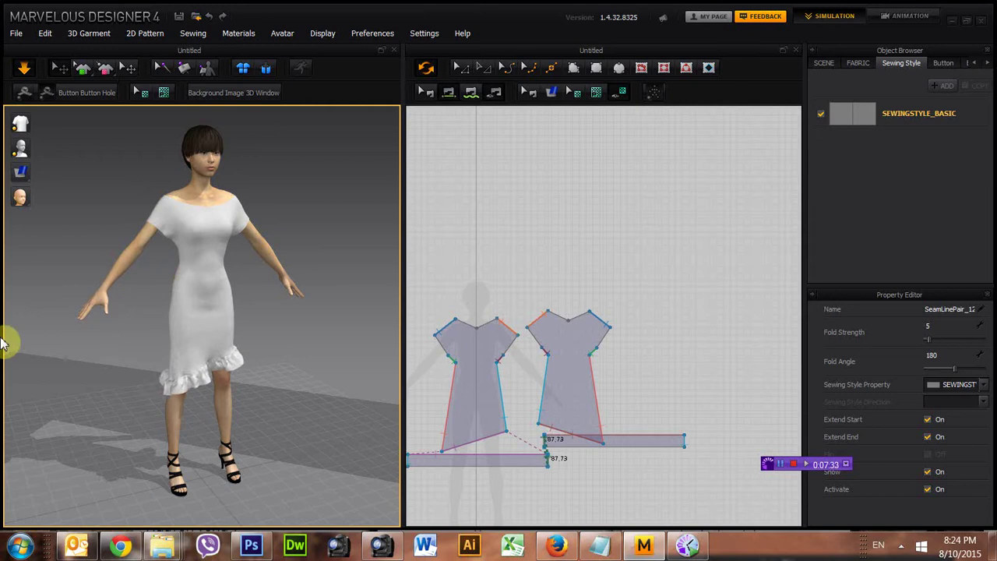
{"action": "right_click_drag", "start_coordinate": [148, 432], "coordinate": [42, 428]}
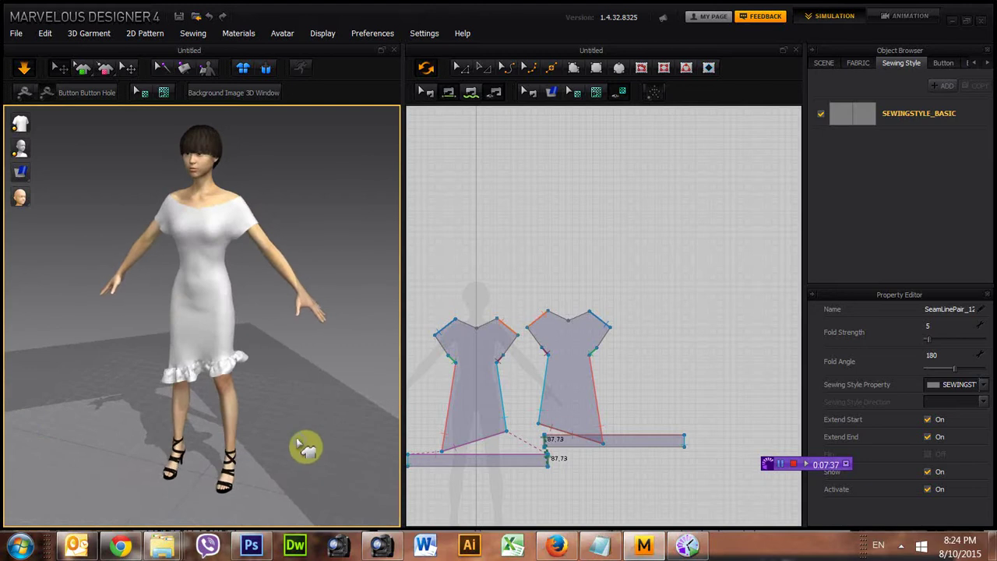
{"action": "right_click_drag", "start_coordinate": [305, 445], "coordinate": [340, 439]}
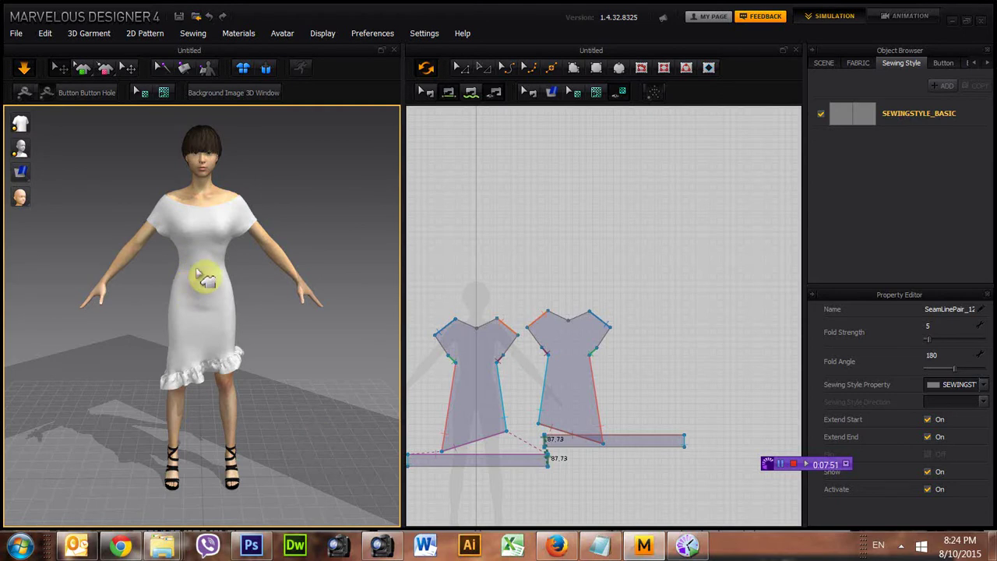
Try cutting a diamond-shaped dart into the front dress pattern near the waist and undo it.
{"action": "left_click", "coordinate": [709, 69]}
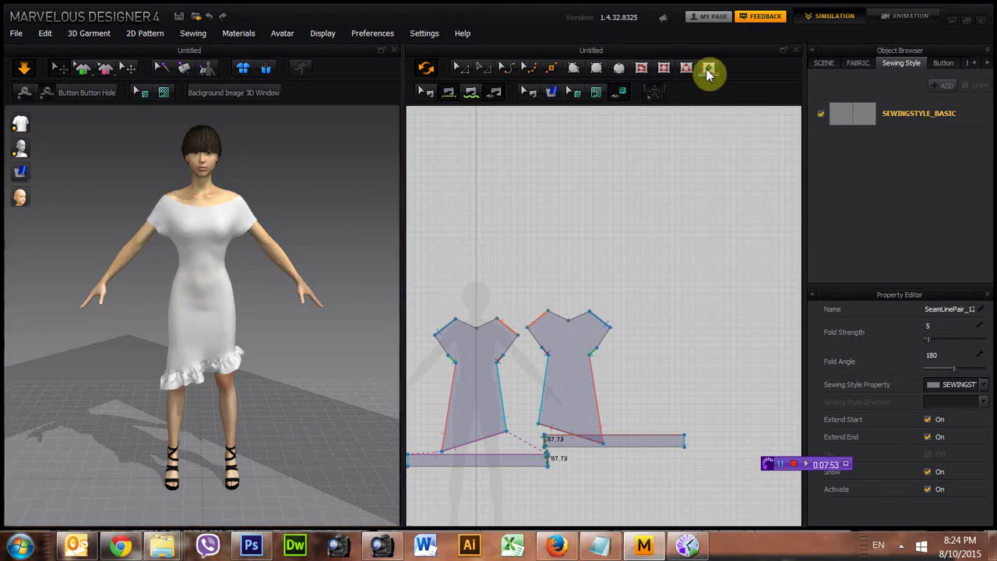
{"action": "left_click", "coordinate": [189, 263]}
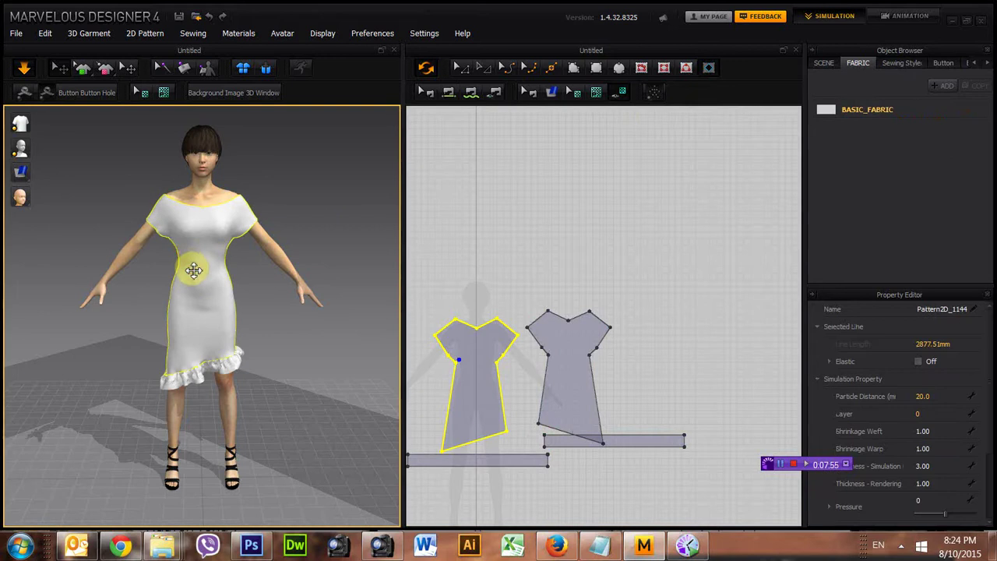
{"action": "left_click", "coordinate": [711, 69]}
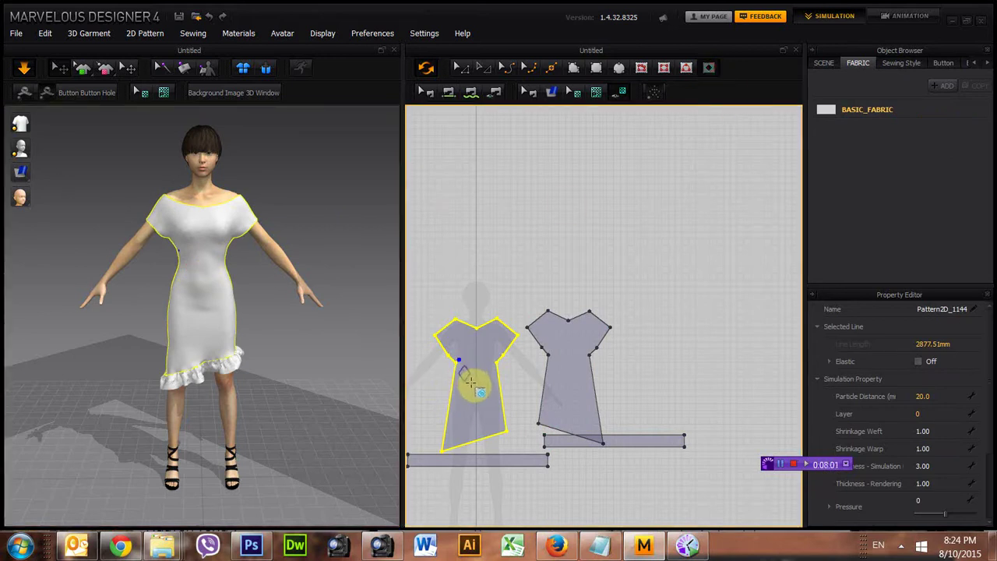
{"action": "left_click", "coordinate": [463, 380]}
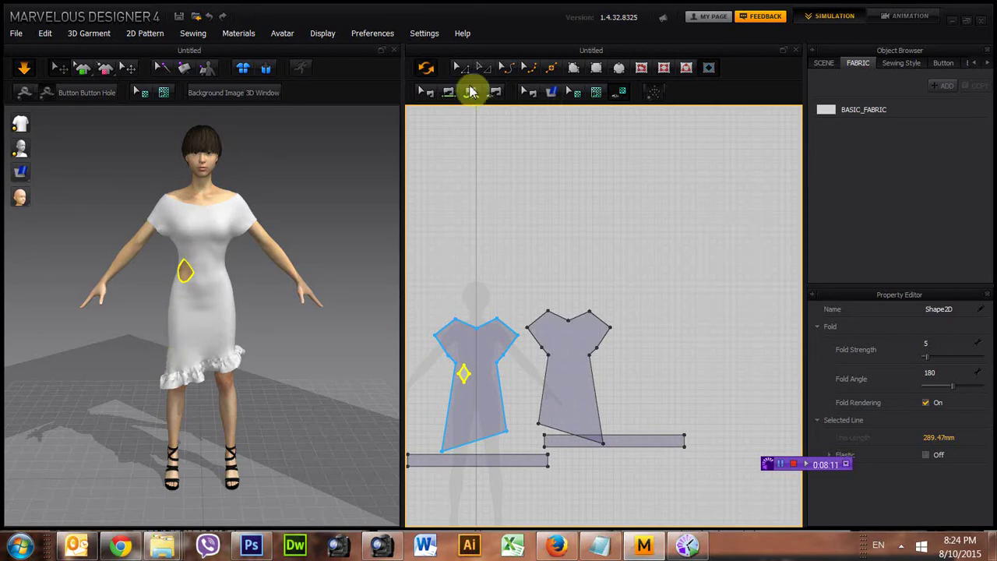
{"action": "key", "text": "ctrl+z"}
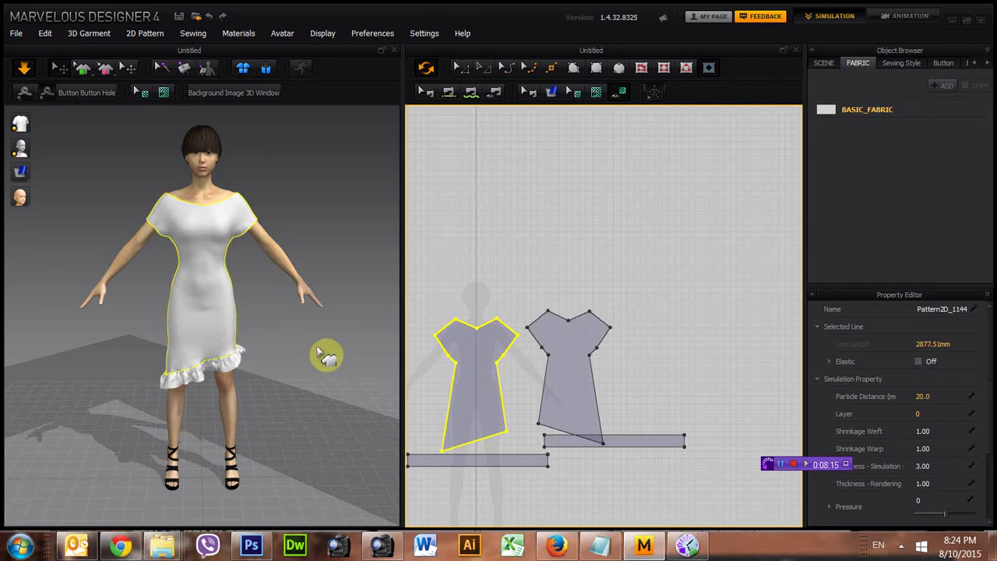
Show the Library window in the workspace layout.
{"action": "right_click", "coordinate": [313, 200]}
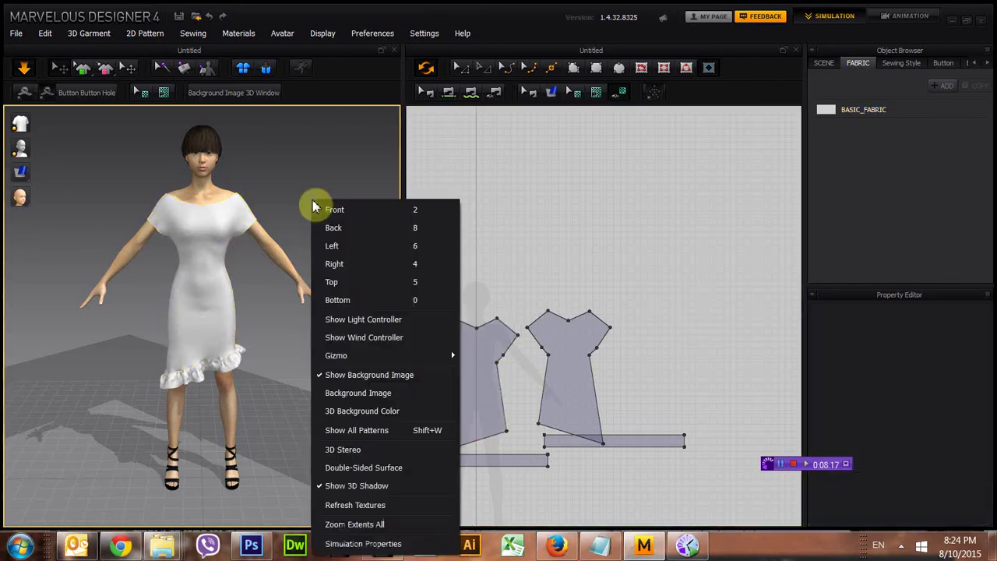
{"action": "left_click", "coordinate": [326, 159]}
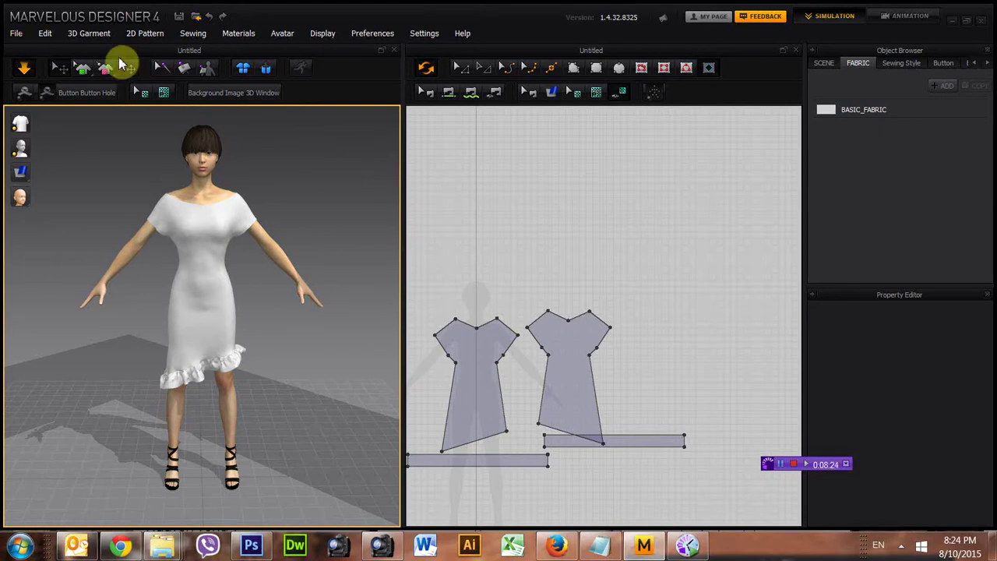
{"action": "left_click", "coordinate": [331, 35]}
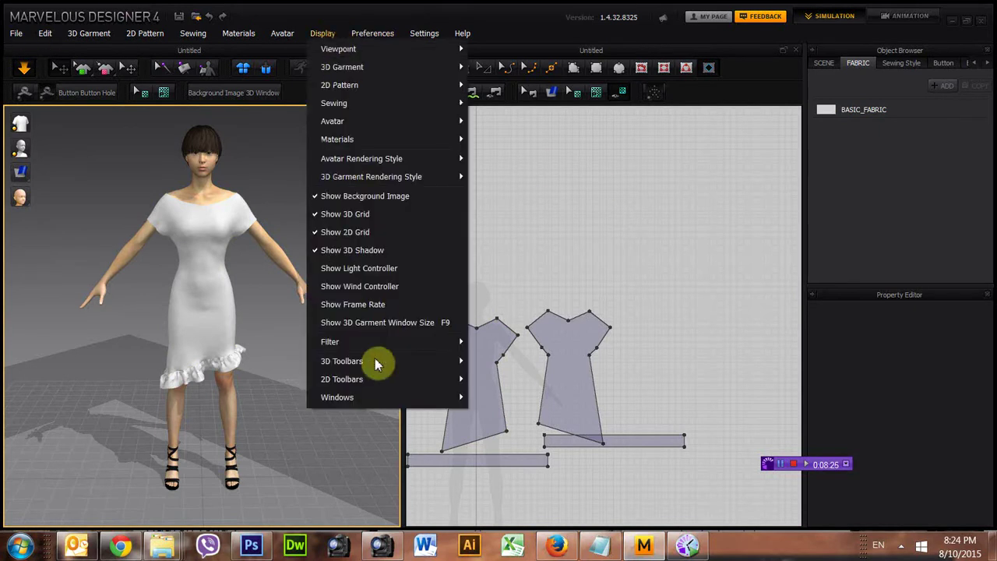
{"action": "mouse_move", "coordinate": [378, 398]}
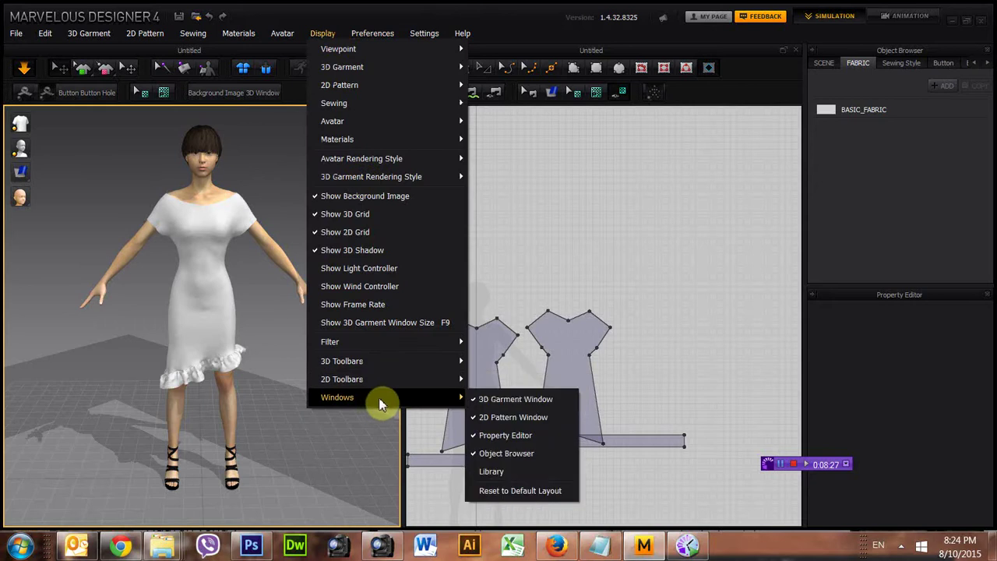
{"action": "left_click", "coordinate": [491, 472]}
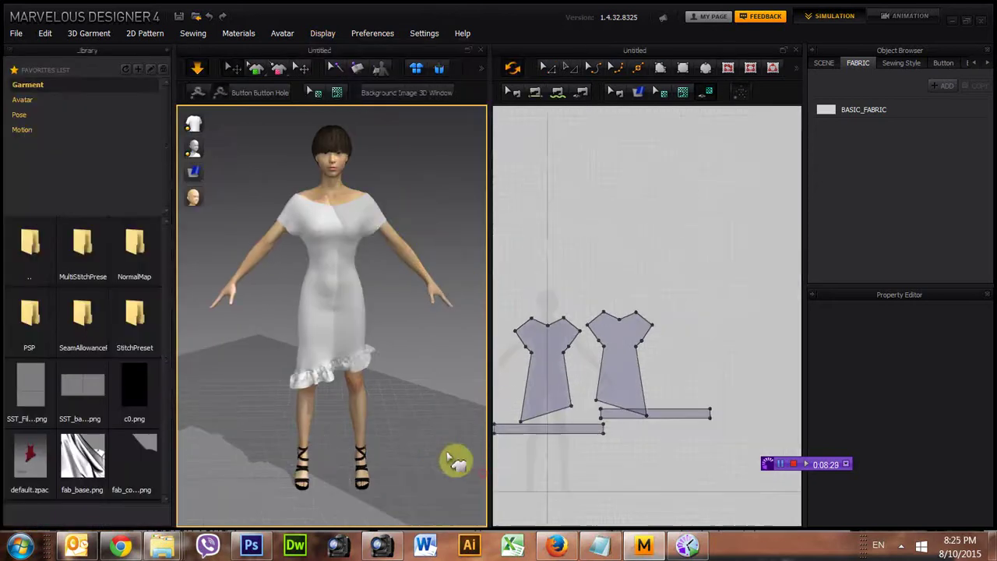
Try another of the library's woman poses on the avatar and replace it with W_pose3.
{"action": "left_click", "coordinate": [27, 135]}
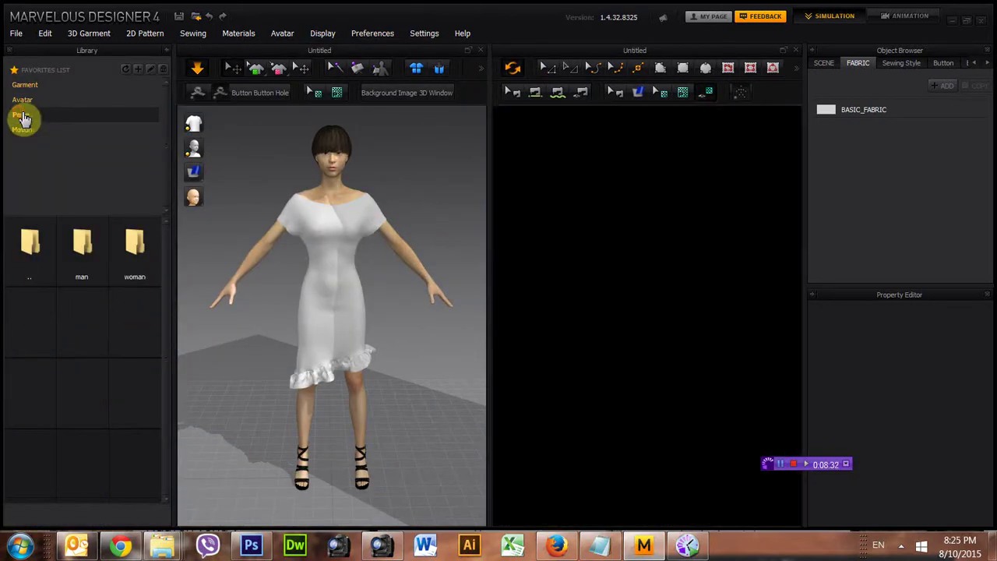
{"action": "left_click", "coordinate": [23, 117]}
{"action": "double_click", "coordinate": [30, 322]}
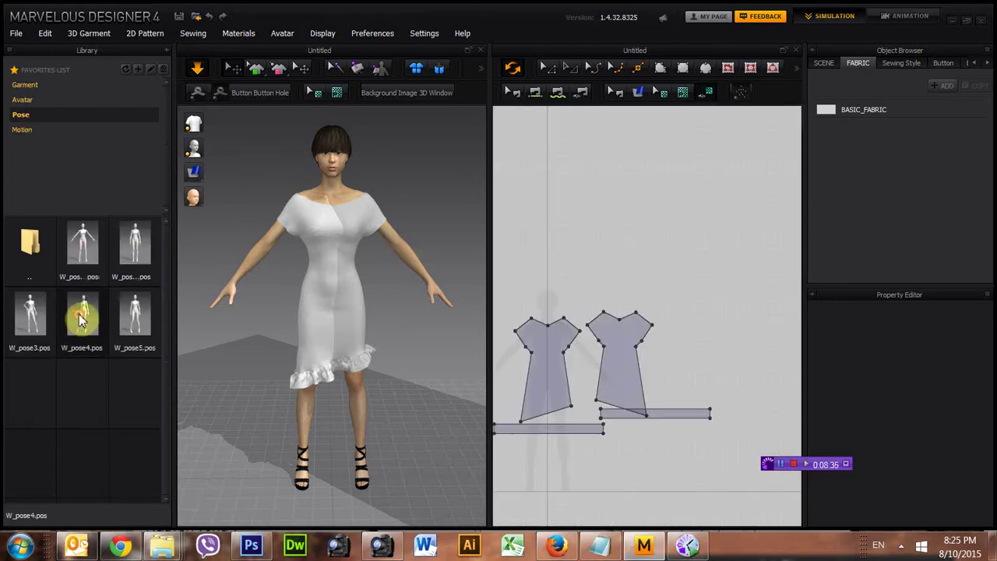
{"action": "double_click", "coordinate": [134, 320]}
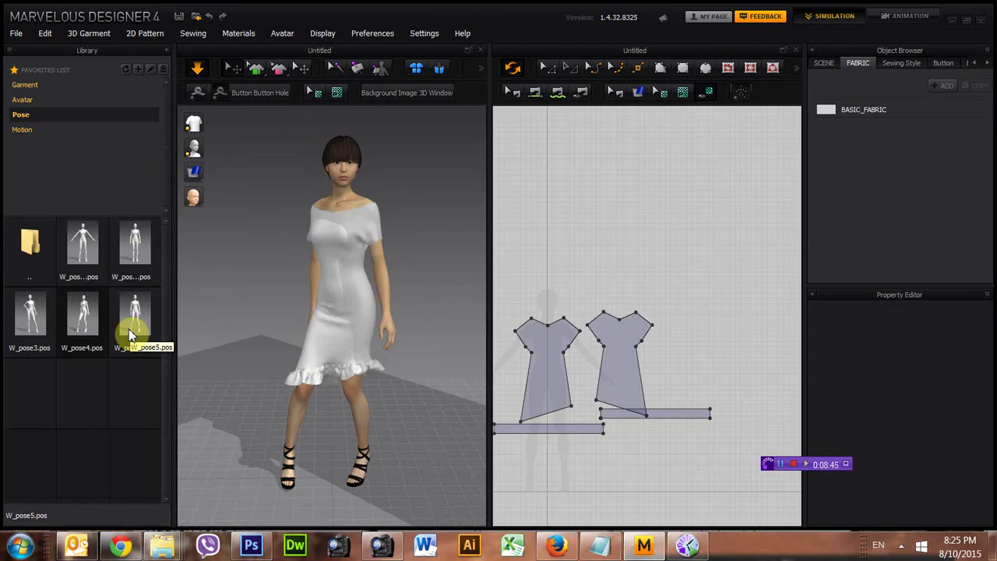
{"action": "double_click", "coordinate": [34, 321]}
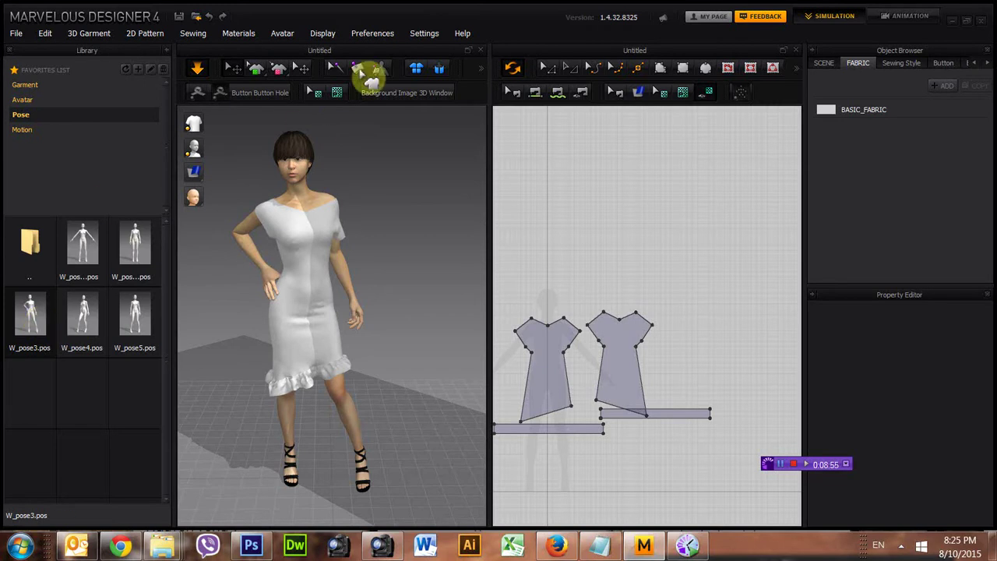
{"action": "left_click", "coordinate": [423, 34]}
{"action": "mouse_move", "coordinate": [322, 34]}
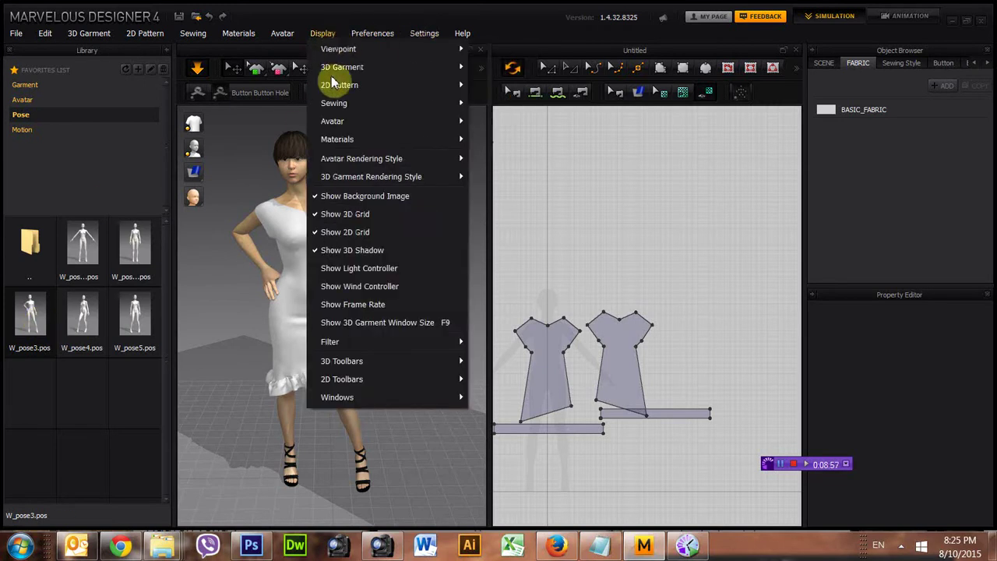
{"action": "mouse_move", "coordinate": [356, 397]}
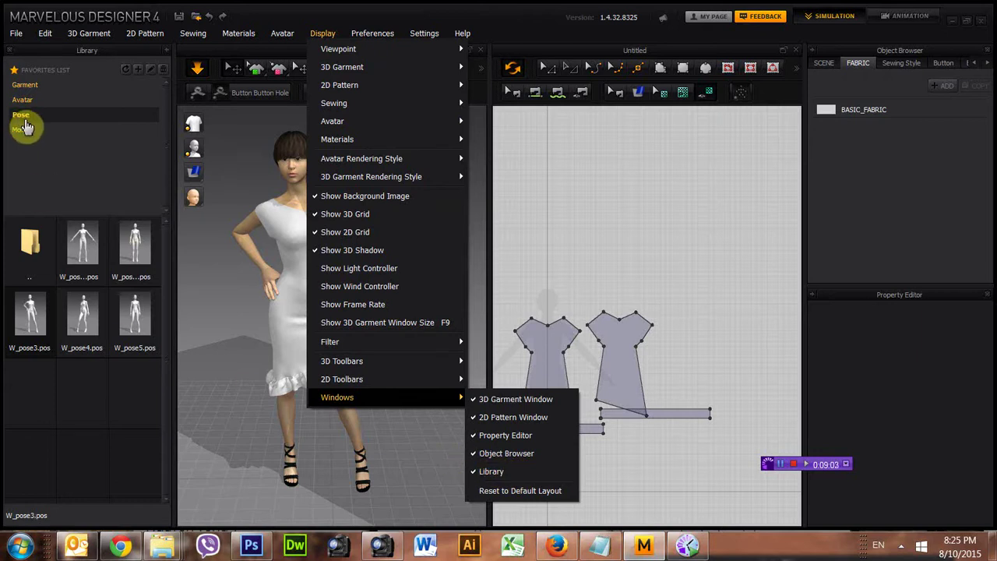
{"action": "left_click", "coordinate": [134, 323]}
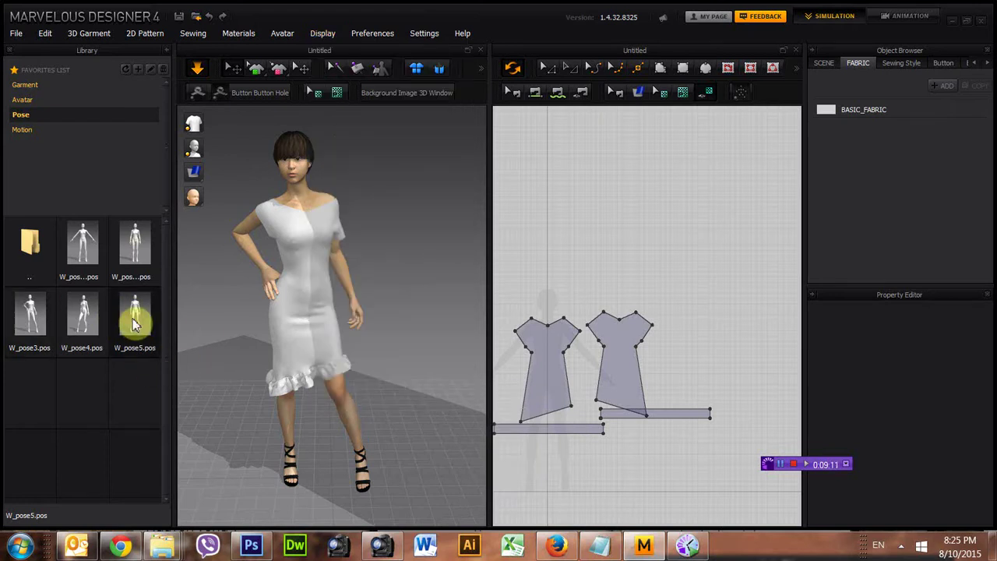
Load the woman motion W_Type3_05_dress_V0_1_2.mtn with a transition animation from the current pose.
{"action": "left_click", "coordinate": [20, 132]}
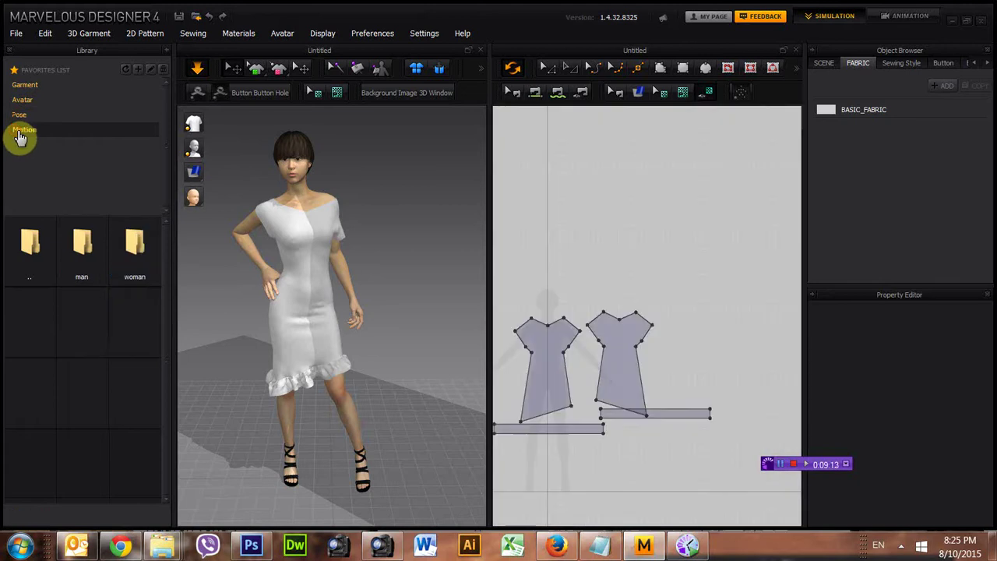
{"action": "double_click", "coordinate": [133, 259]}
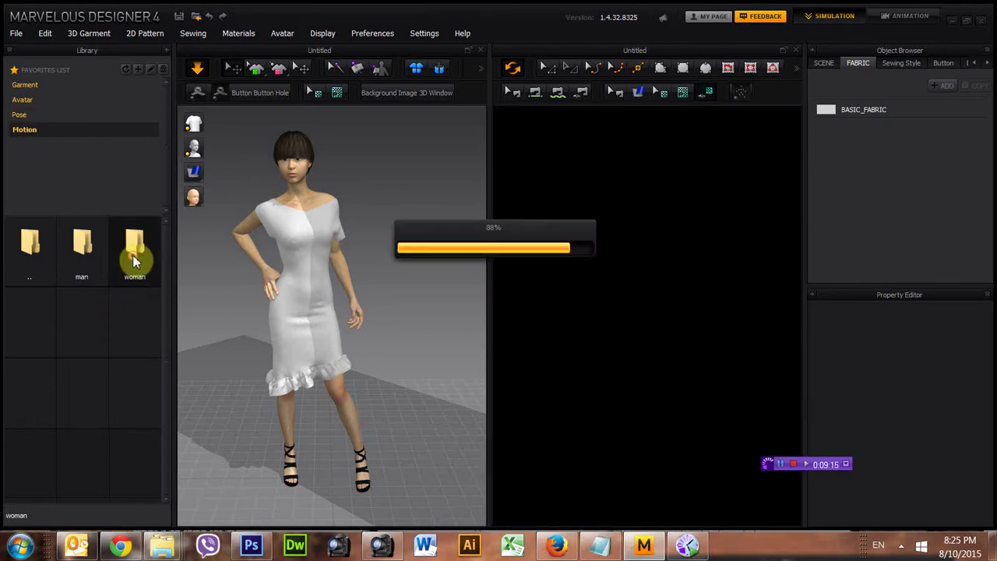
{"action": "double_click", "coordinate": [91, 325]}
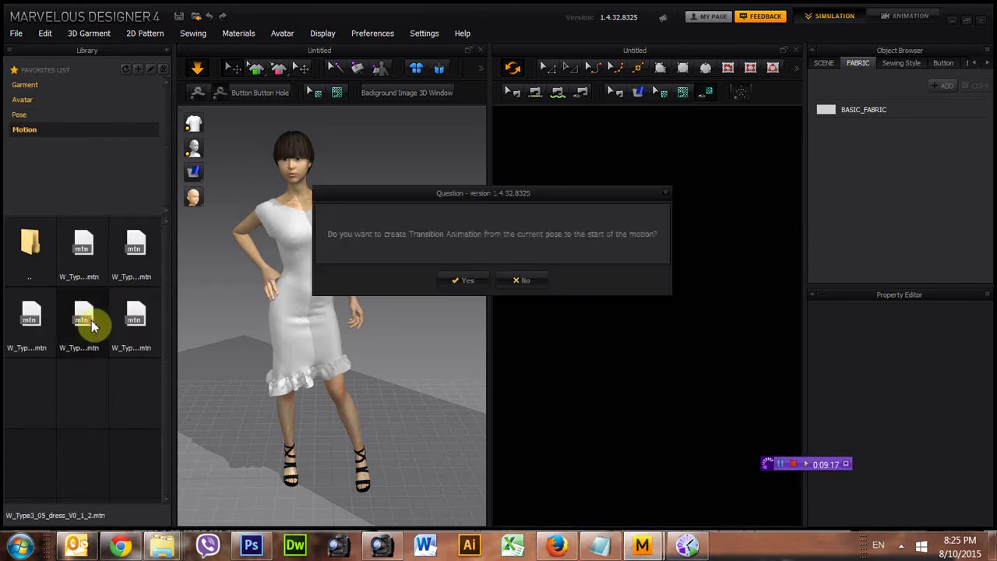
{"action": "left_click", "coordinate": [466, 280]}
{"action": "left_click", "coordinate": [508, 281]}
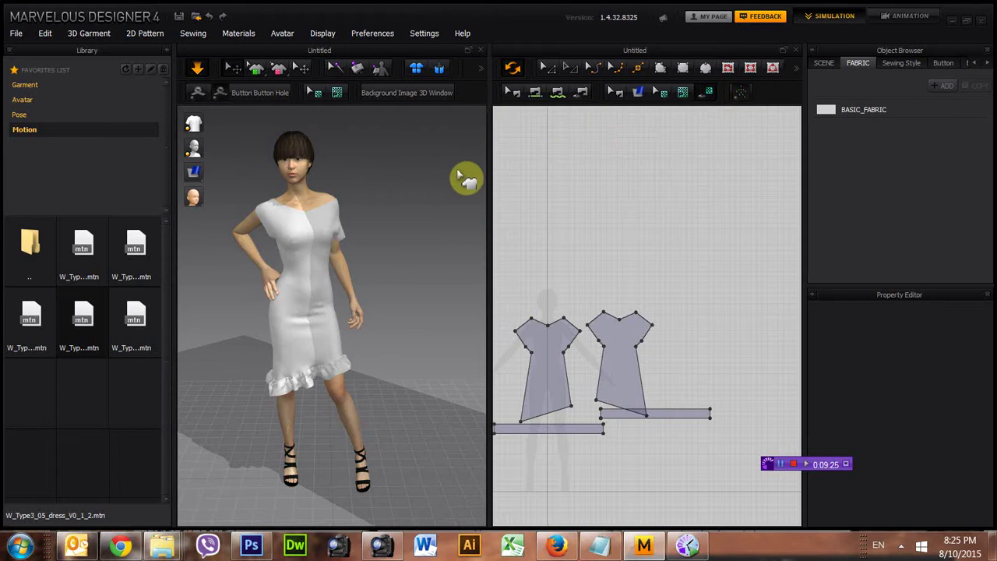
Widen the 3D garment view and play the loaded motion on the avatar.
{"action": "left_click_drag", "start_coordinate": [497, 177], "coordinate": [618, 182]}
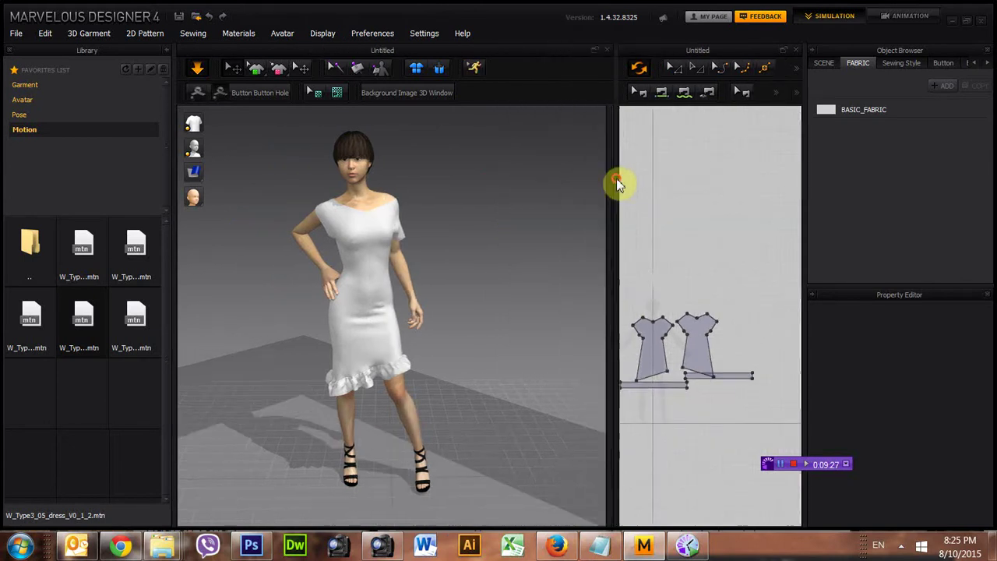
{"action": "left_click", "coordinate": [477, 72]}
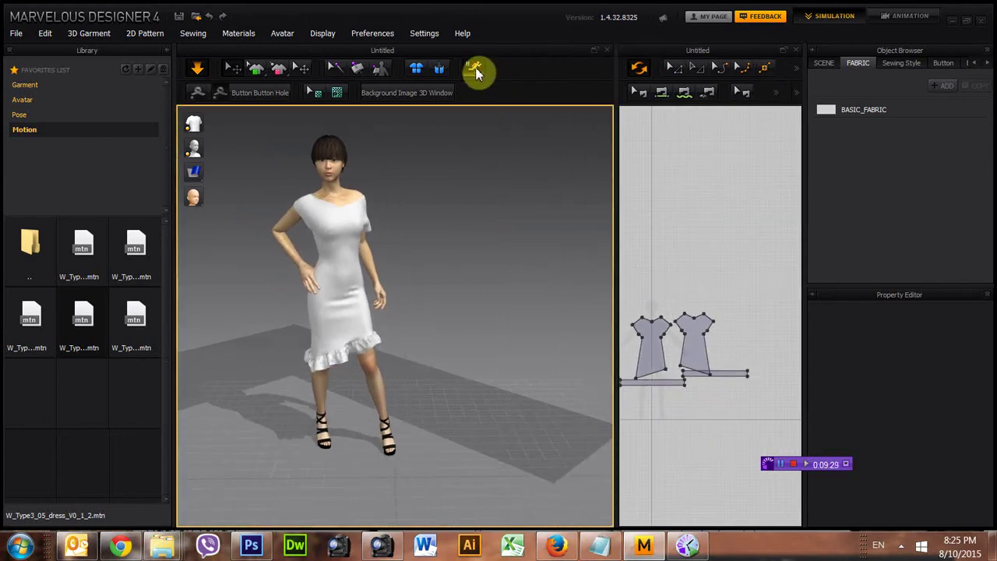